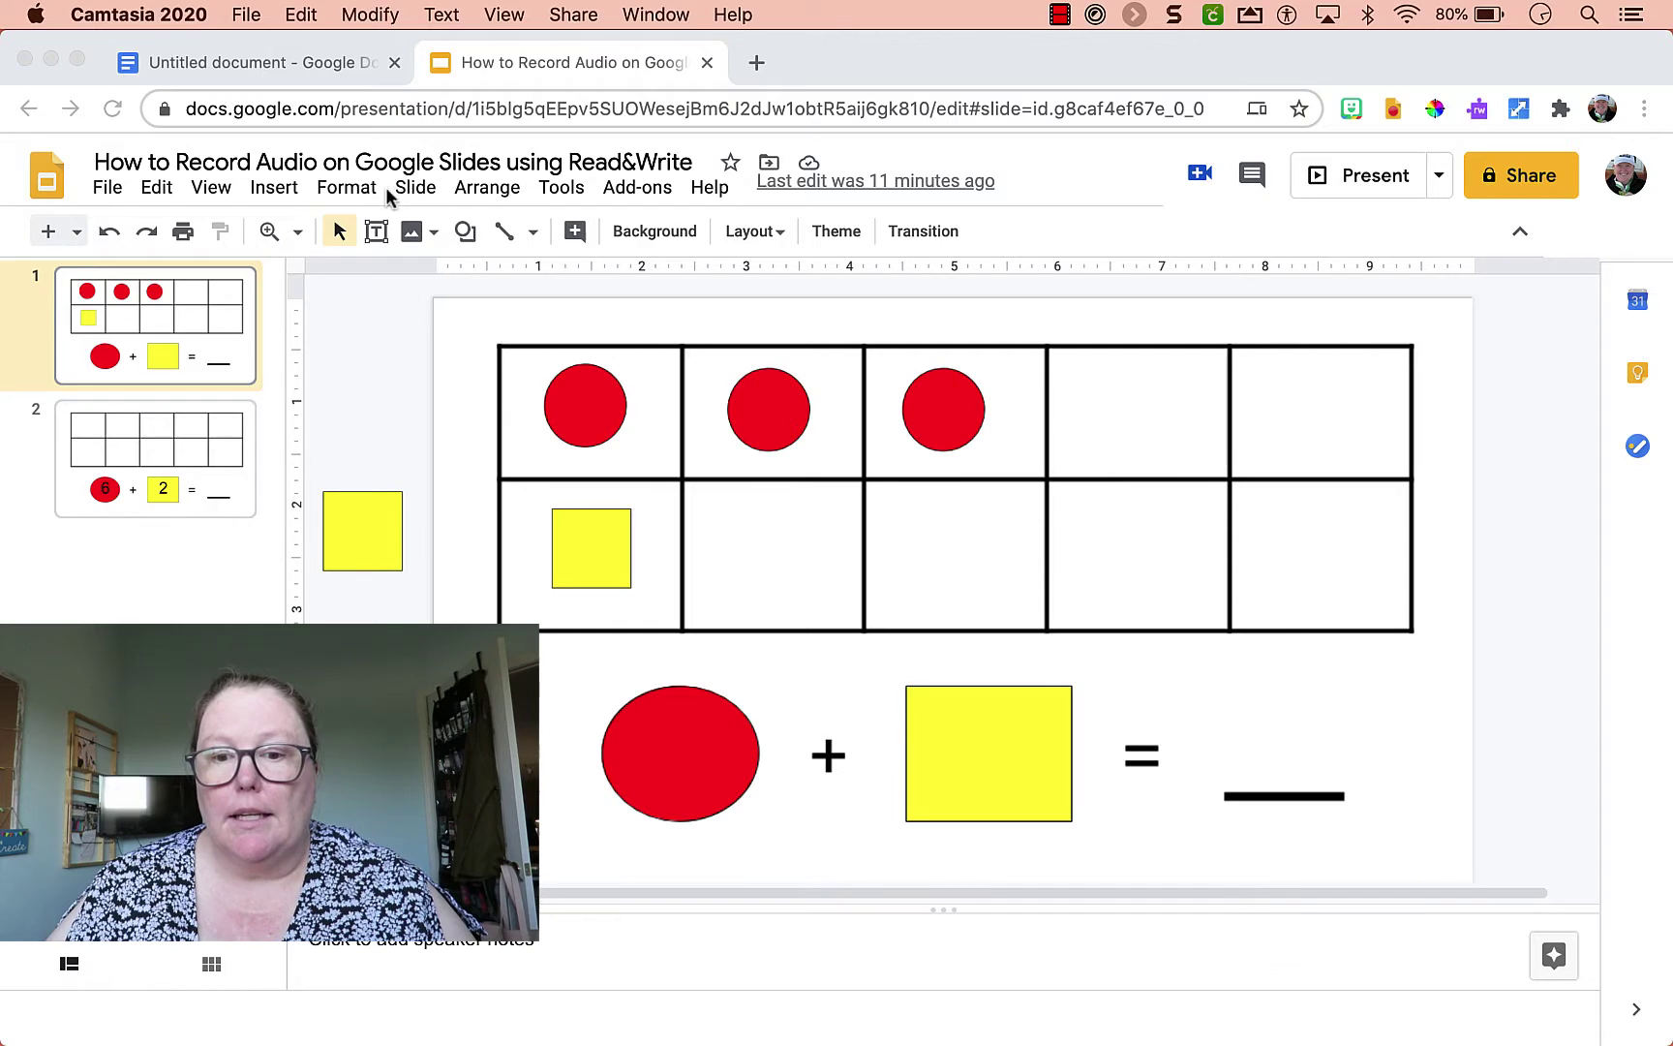
# Browse Drive's audio files via Insert > Audio, cancel without inserting, and enable the Read&Write toolbar.
pyautogui.click(273, 197)
pyautogui.click(274, 189)
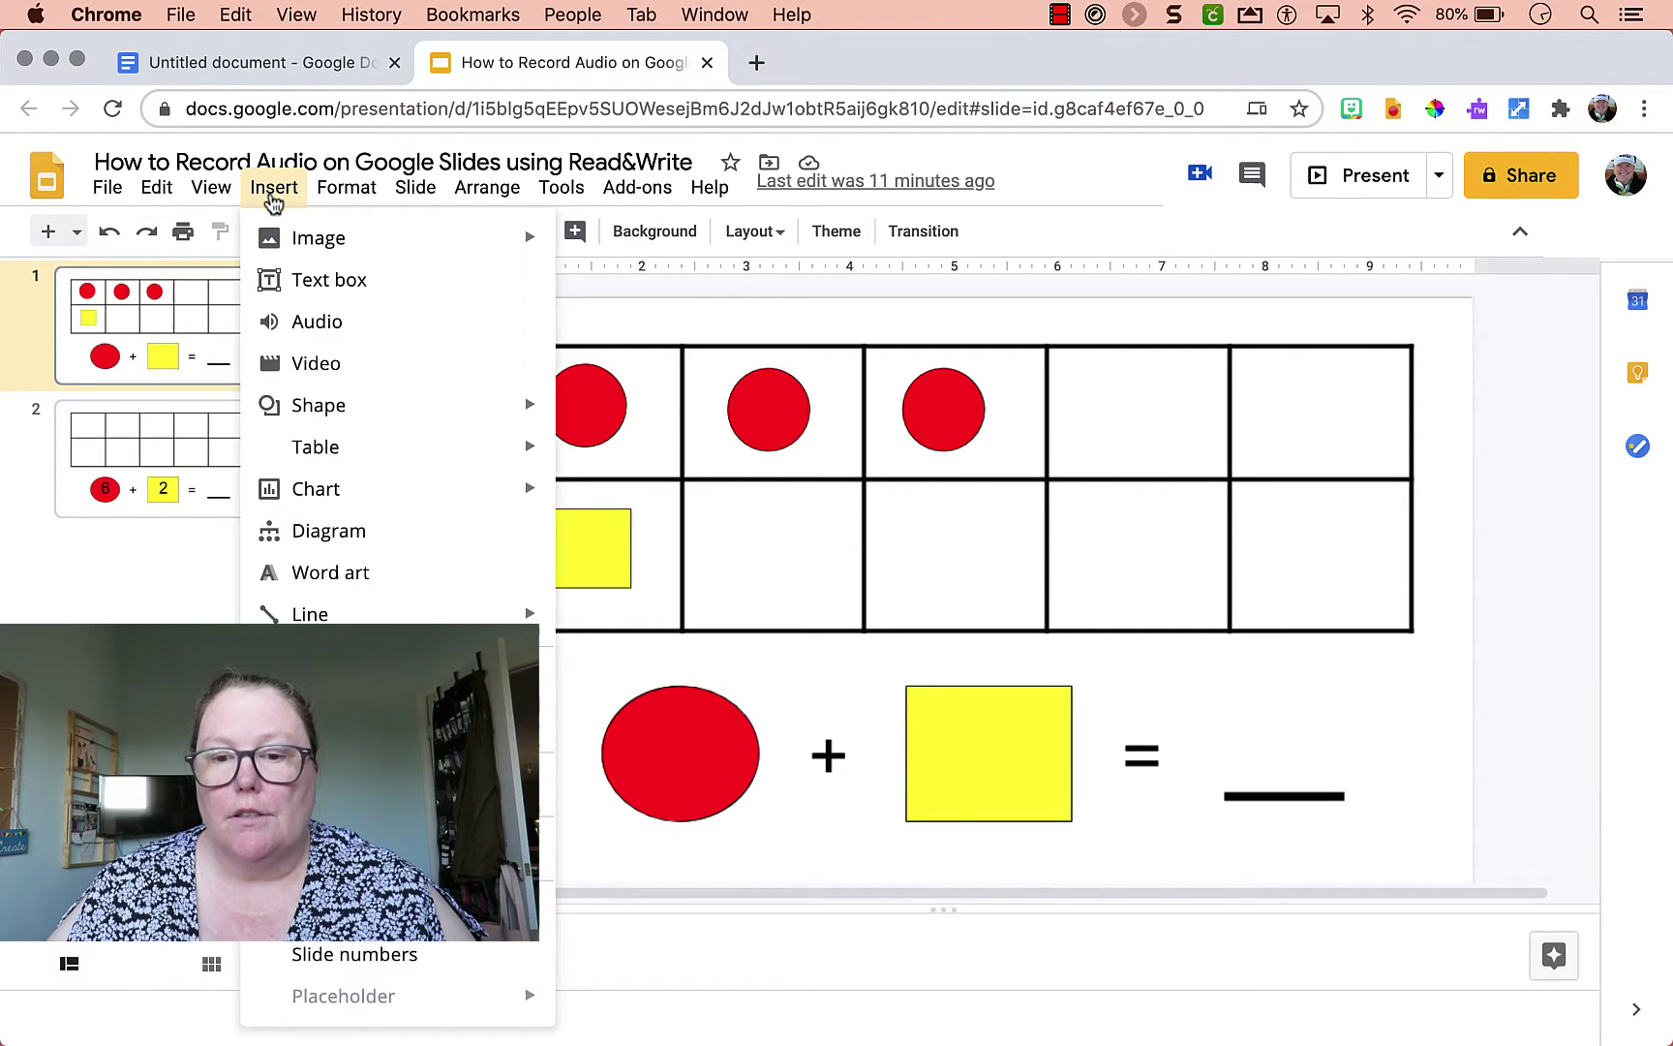
pyautogui.click(330, 335)
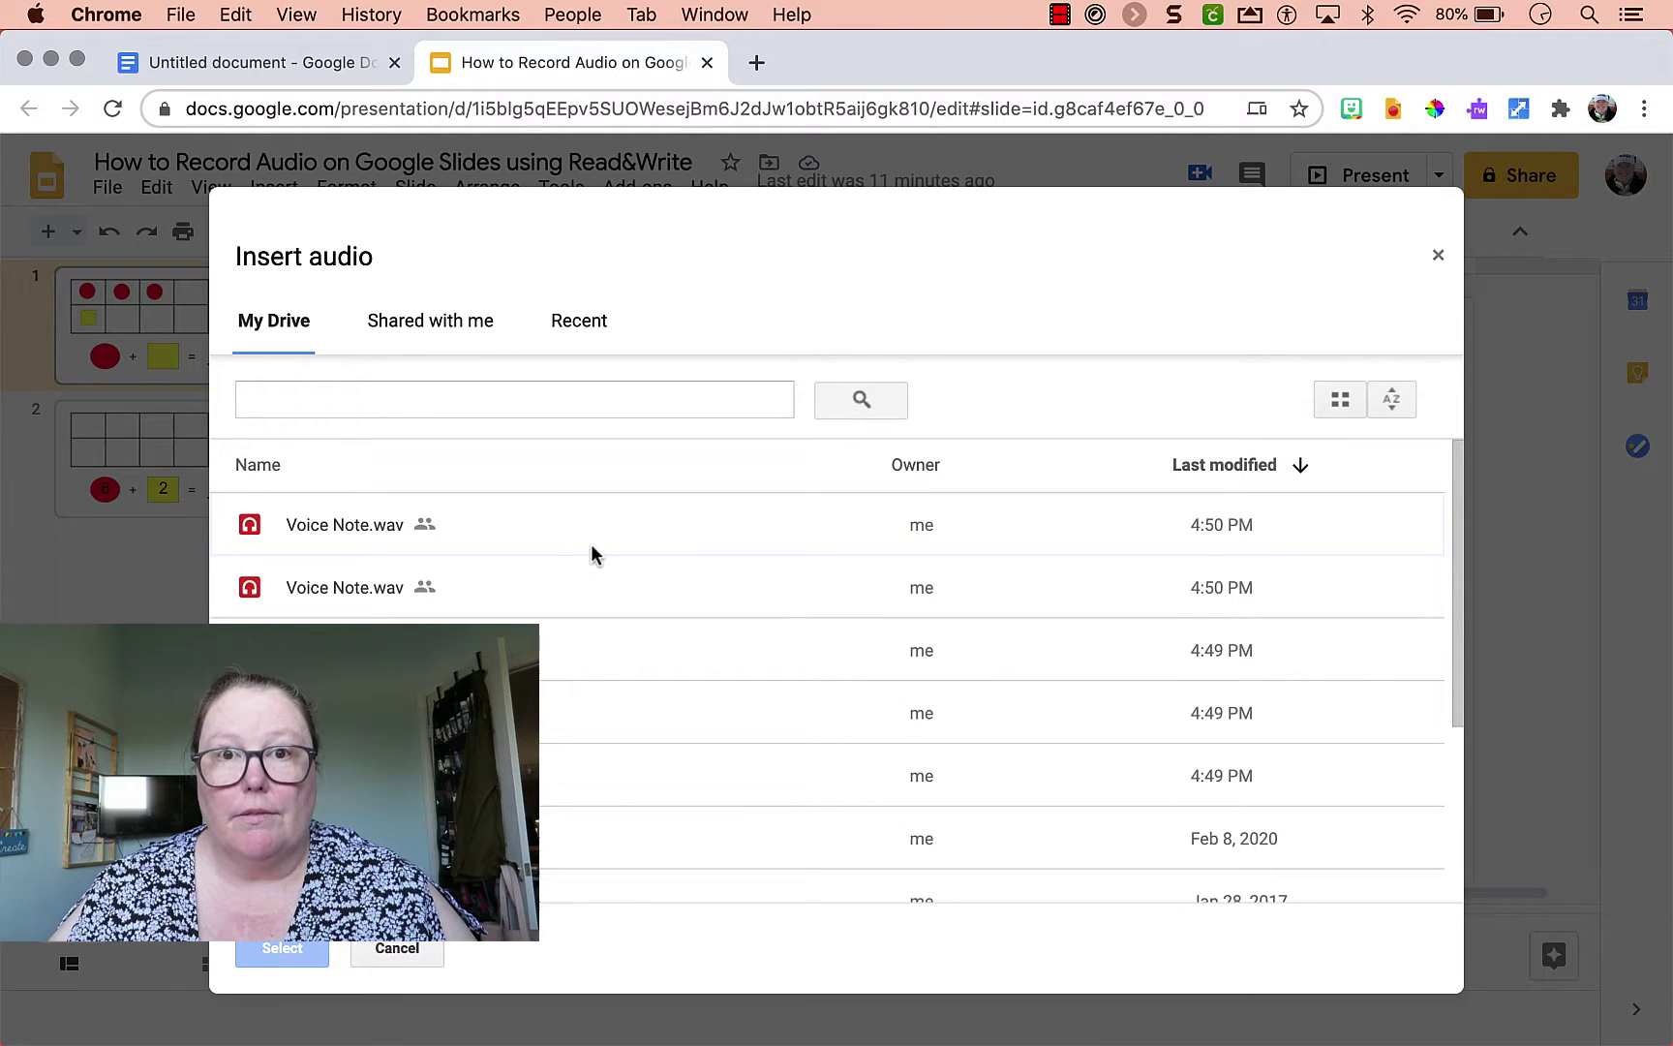
pyautogui.click(407, 961)
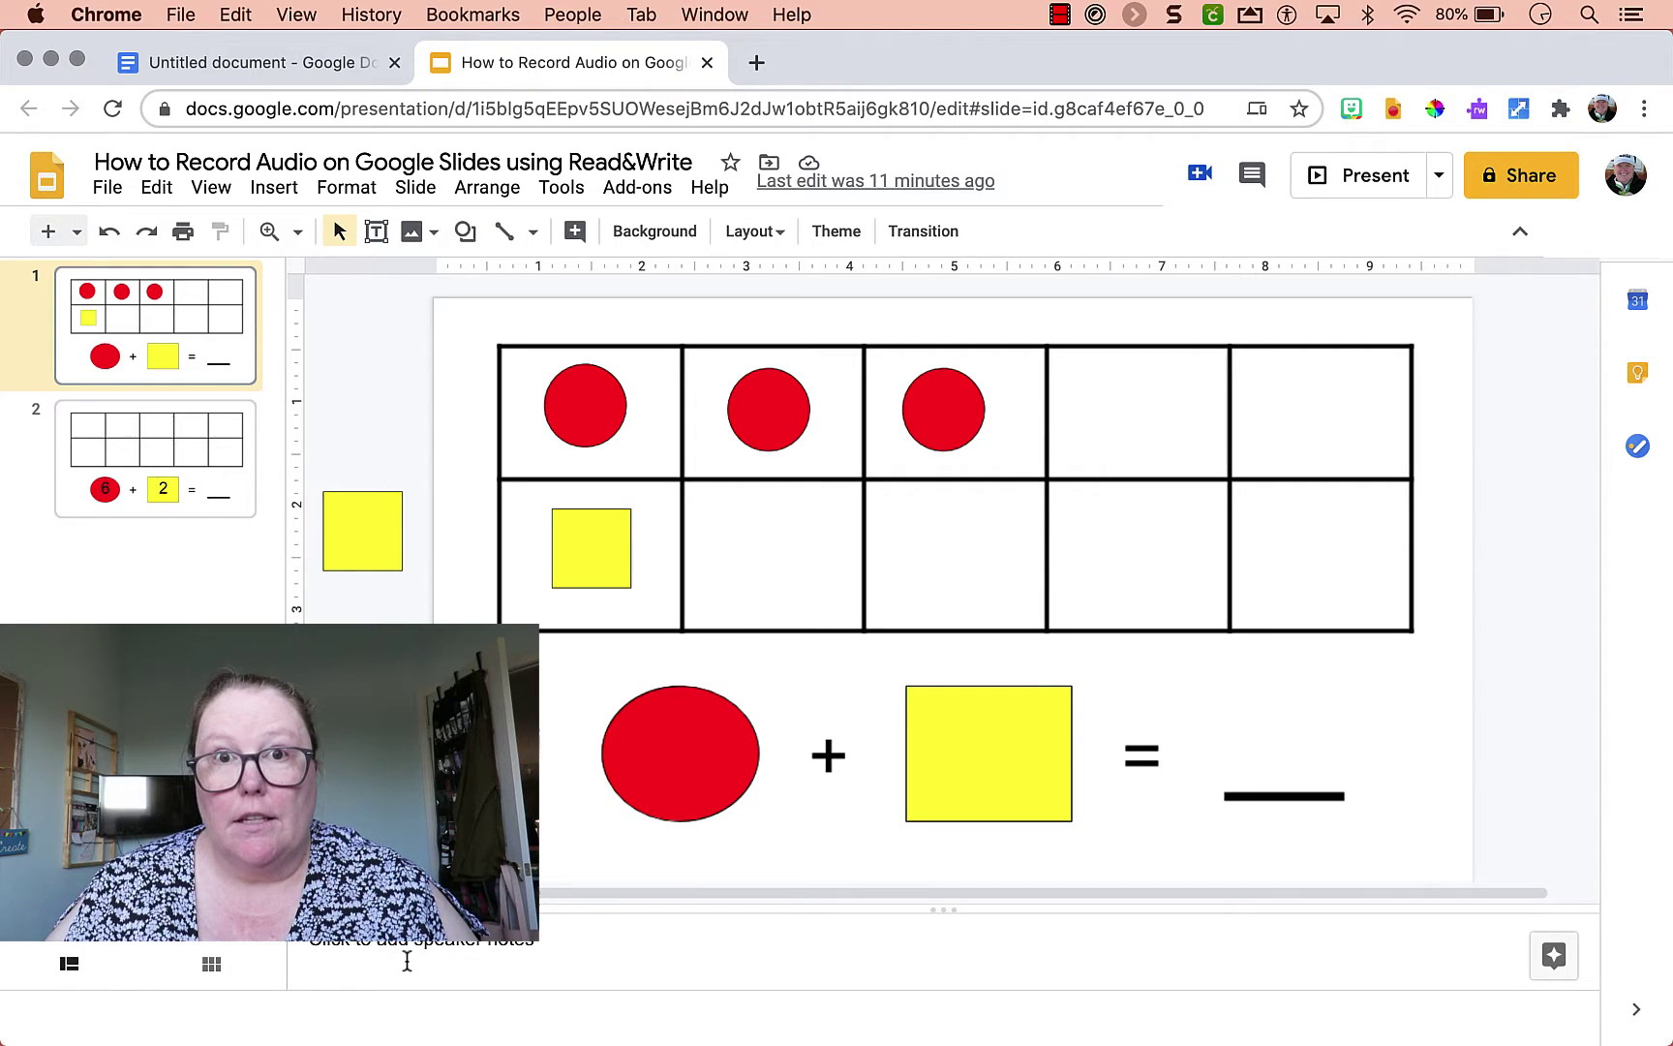
pyautogui.click(1478, 109)
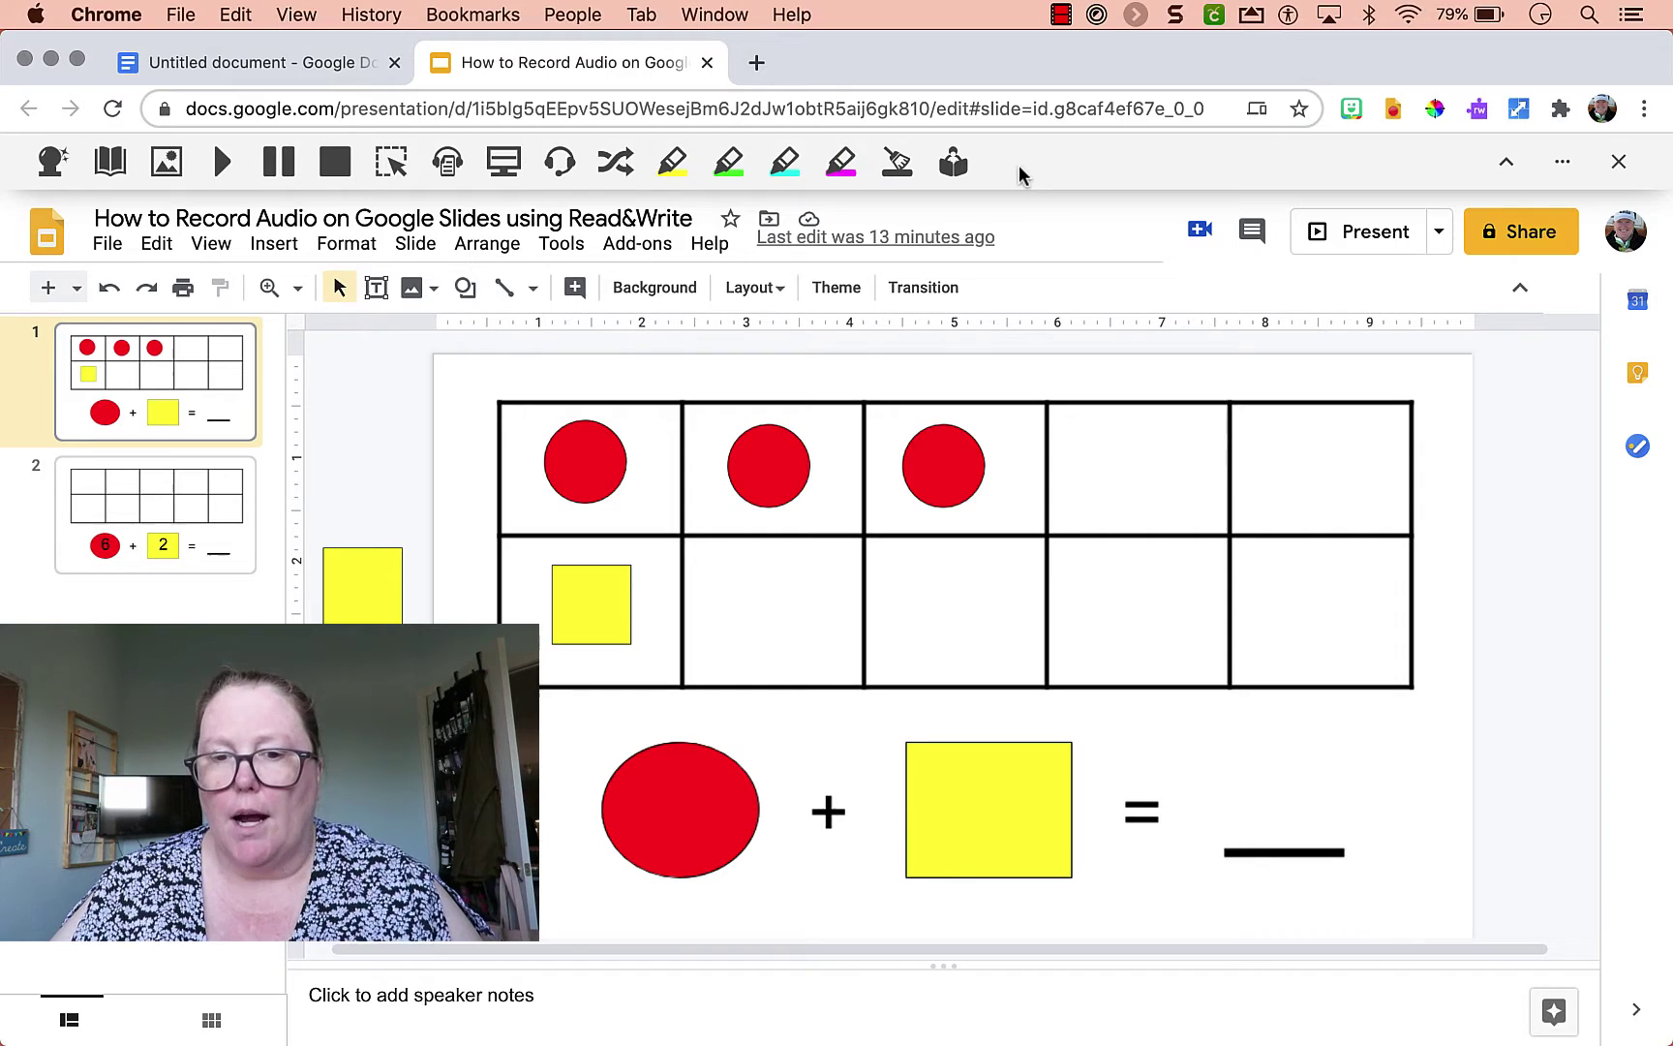
# Arrange the Untitled document and the slideshow side by side with Tab Resize's 1x2 layout.
pyautogui.click(325, 64)
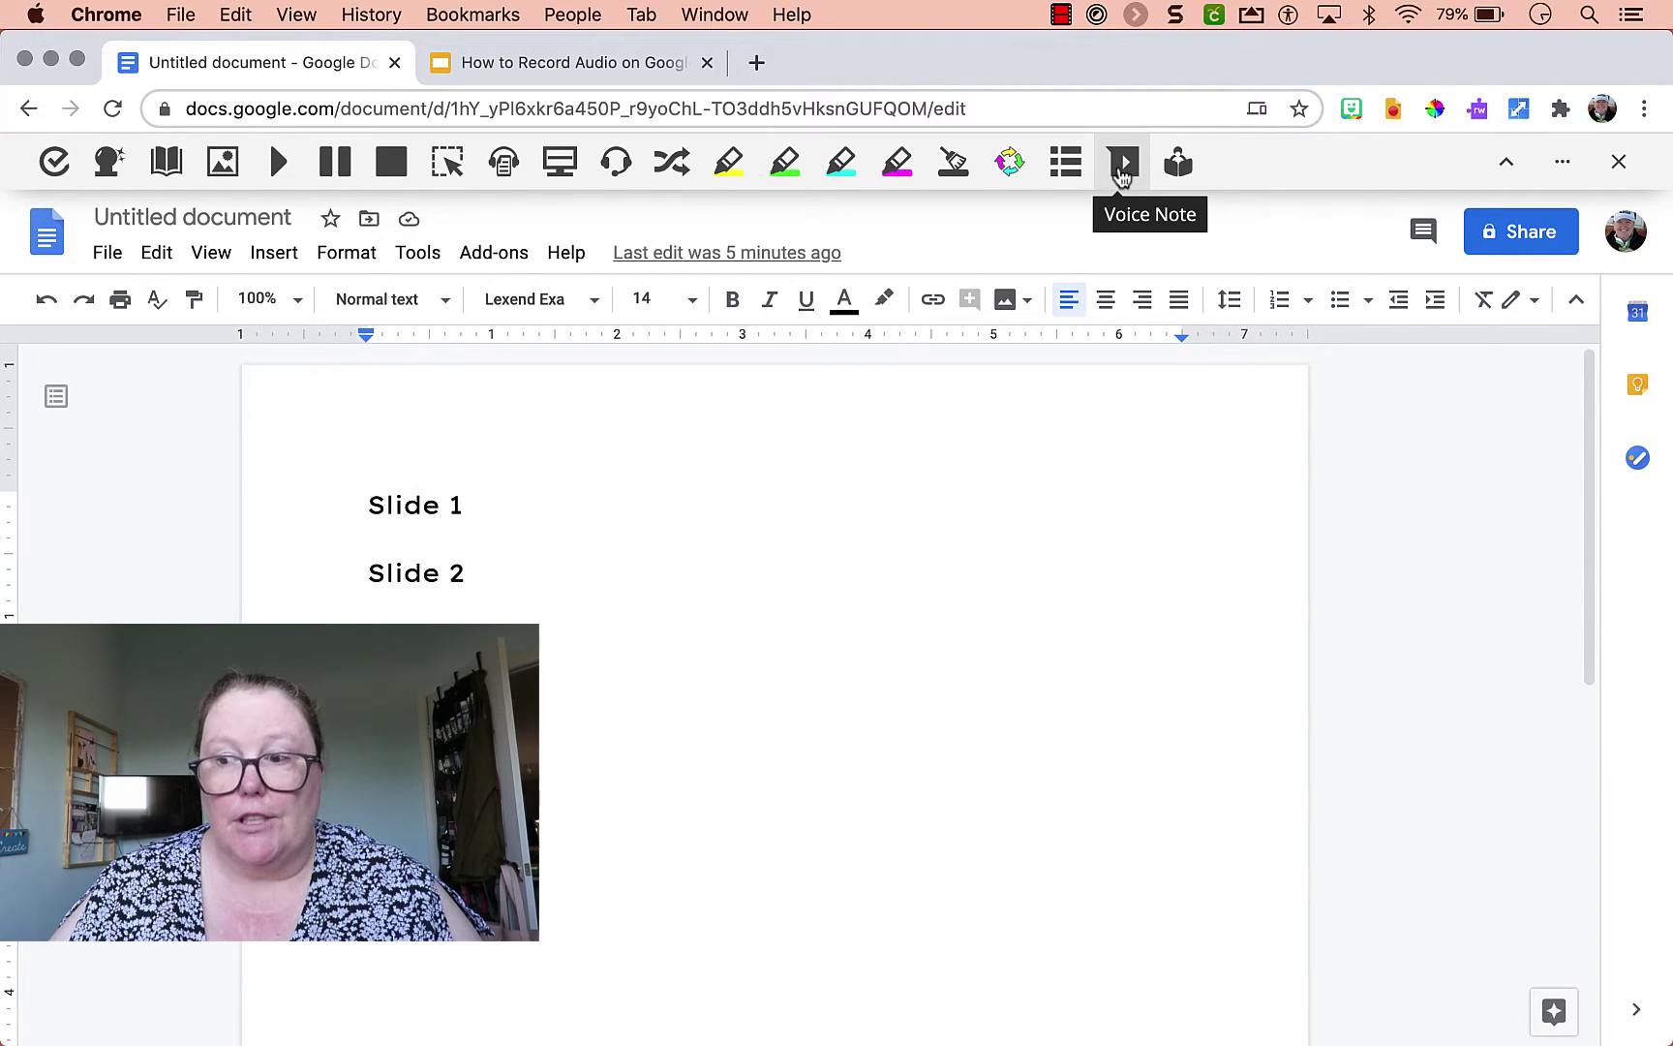
pyautogui.click(1519, 109)
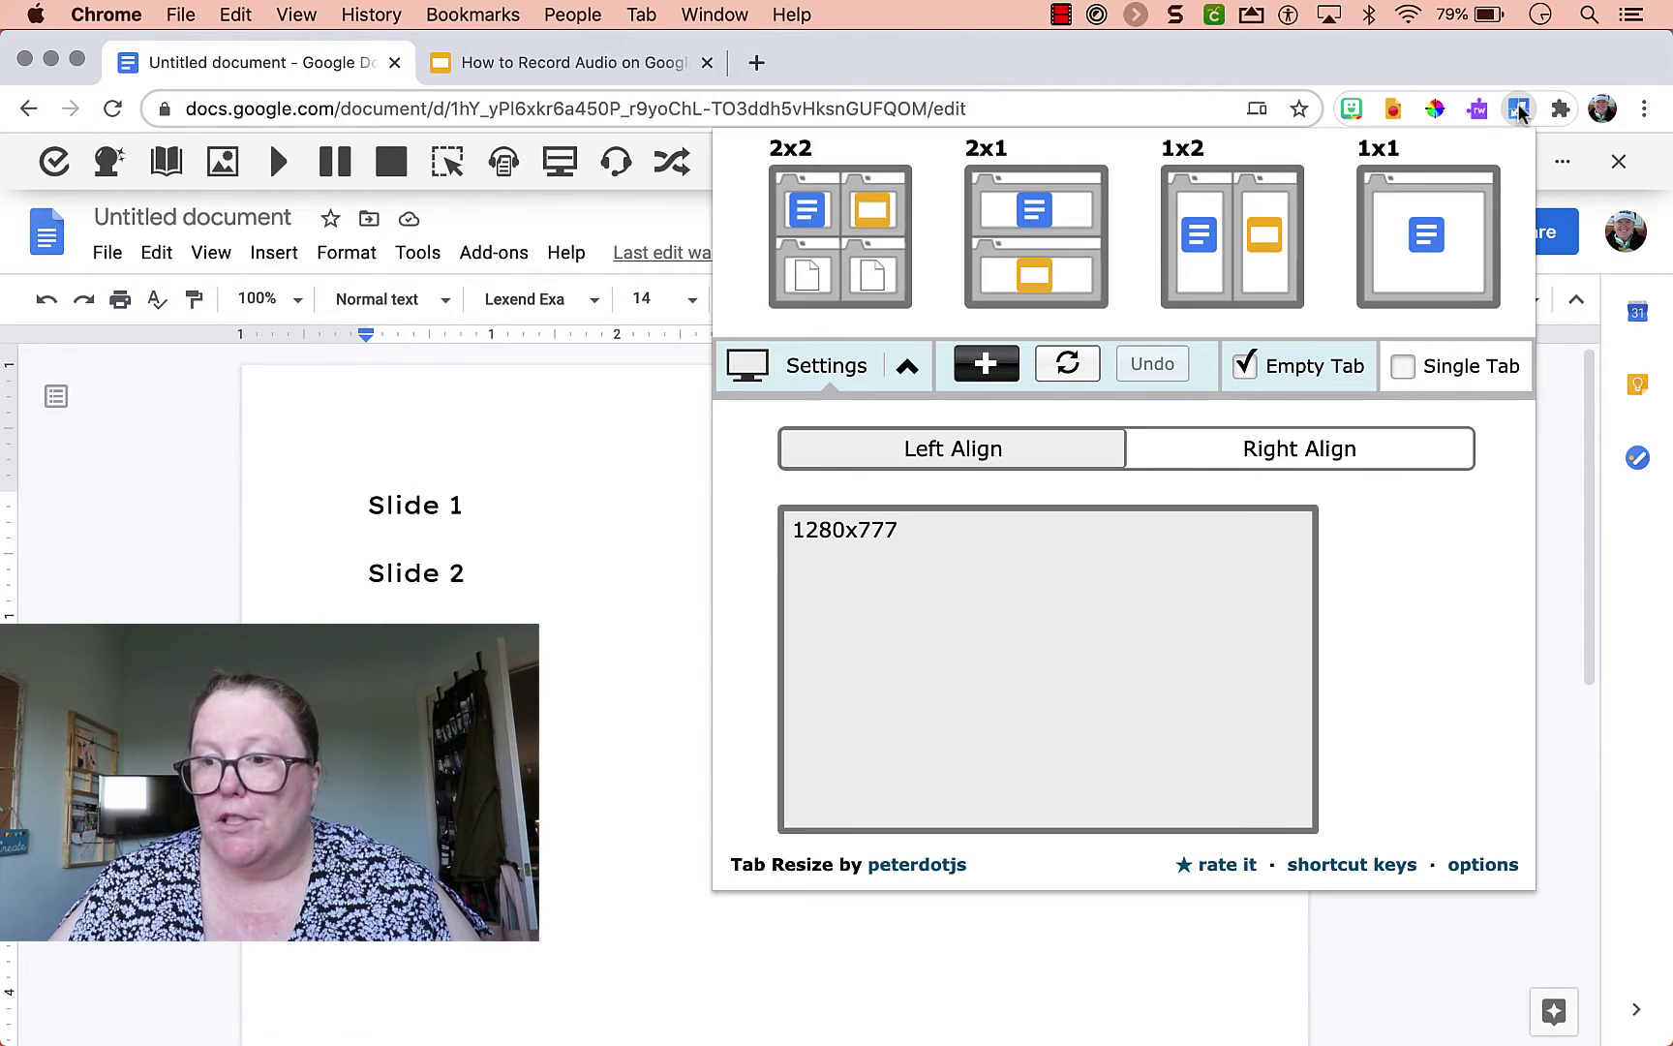
pyautogui.click(1238, 252)
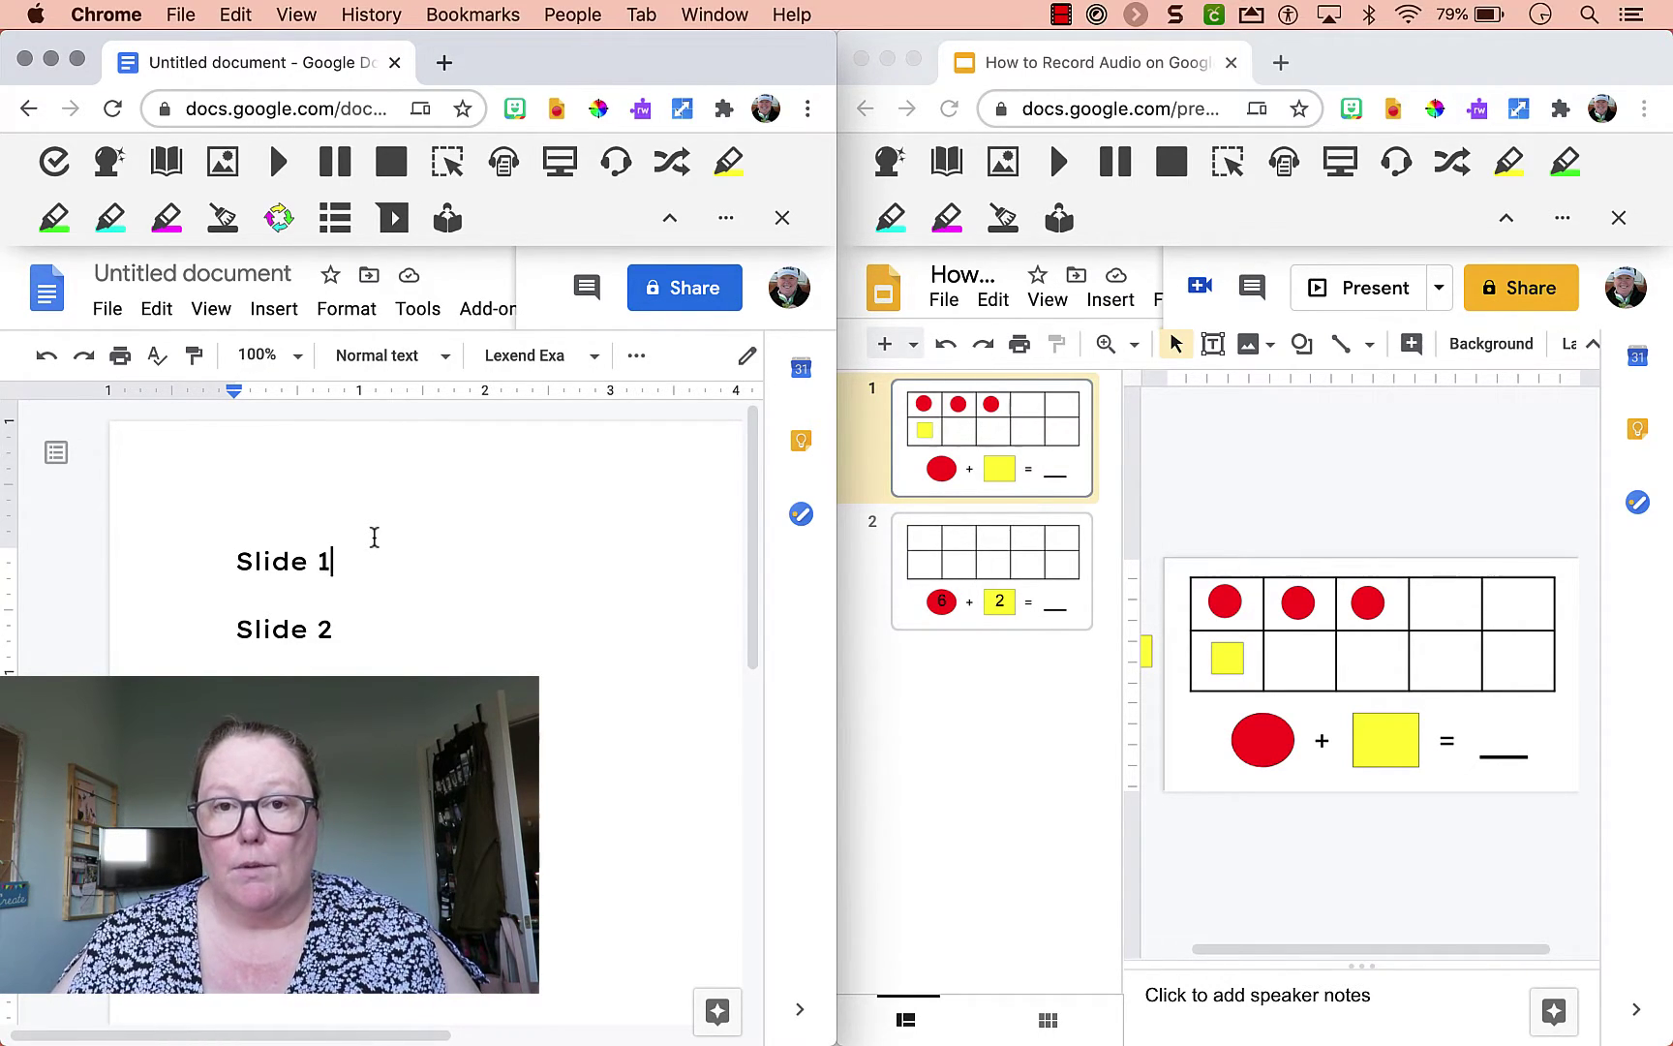
# Select the 'Slide 1' heading and record a Read&Write voice note for it.
pyautogui.moveTo(373, 537); pyautogui.dragTo(213, 545)
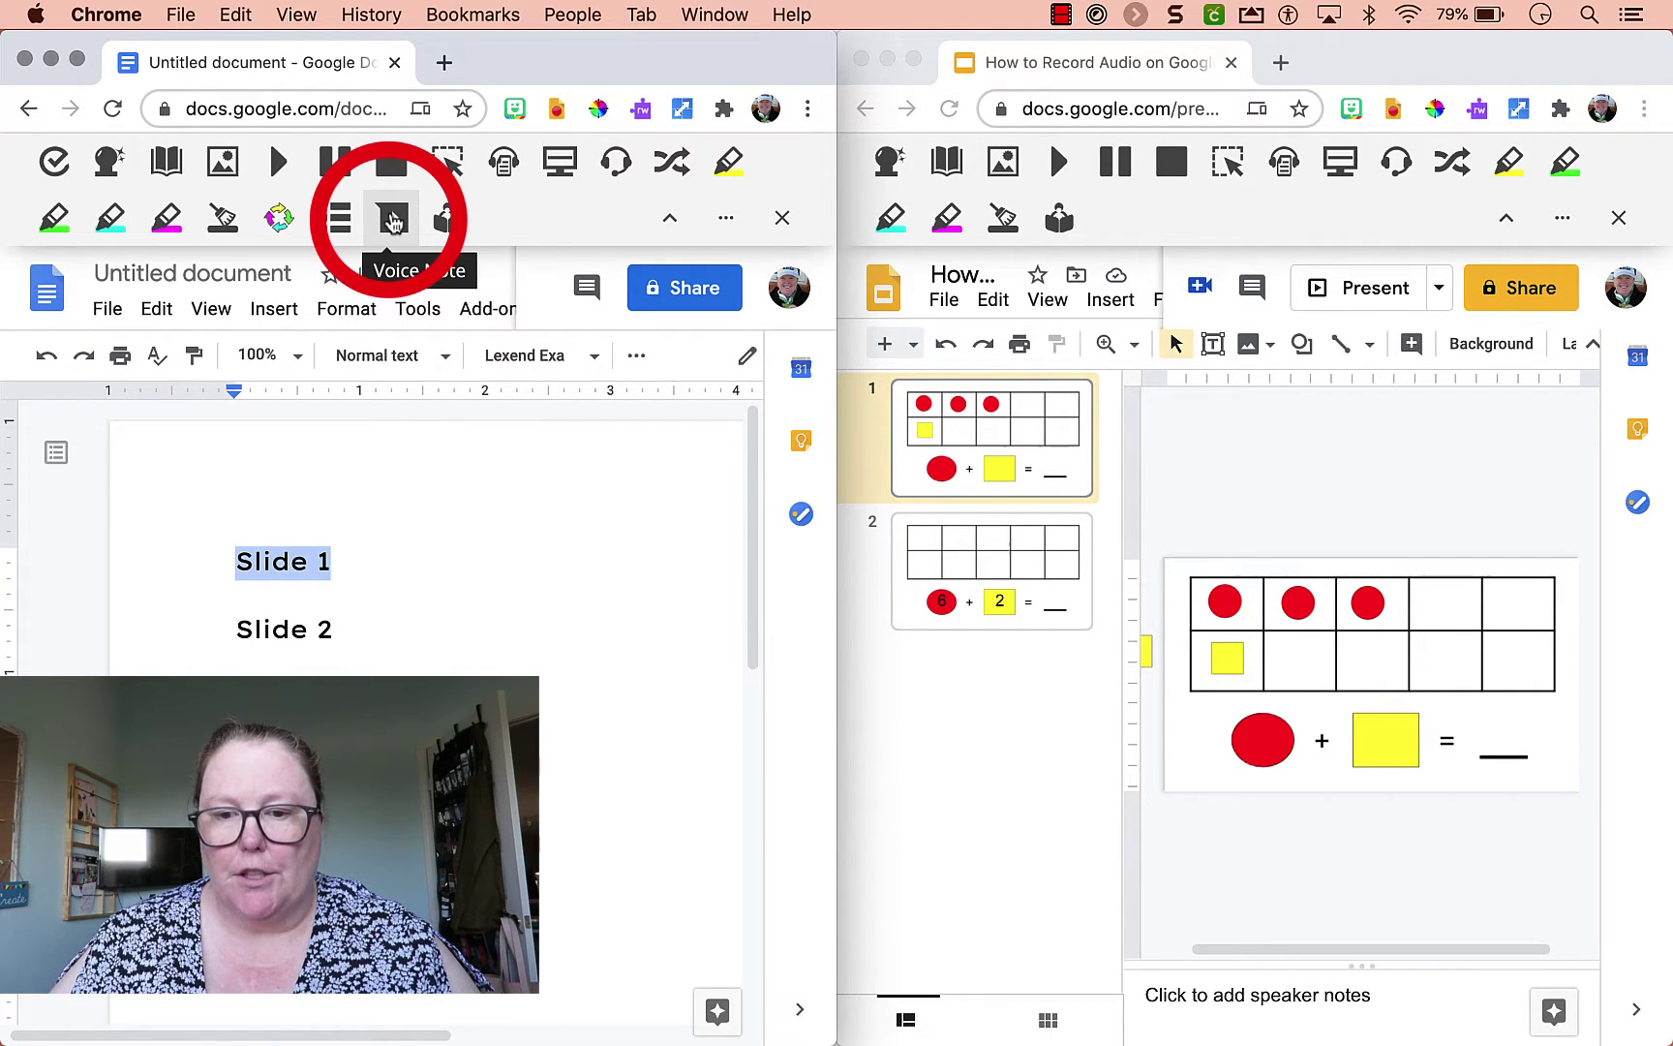
pyautogui.click(392, 223)
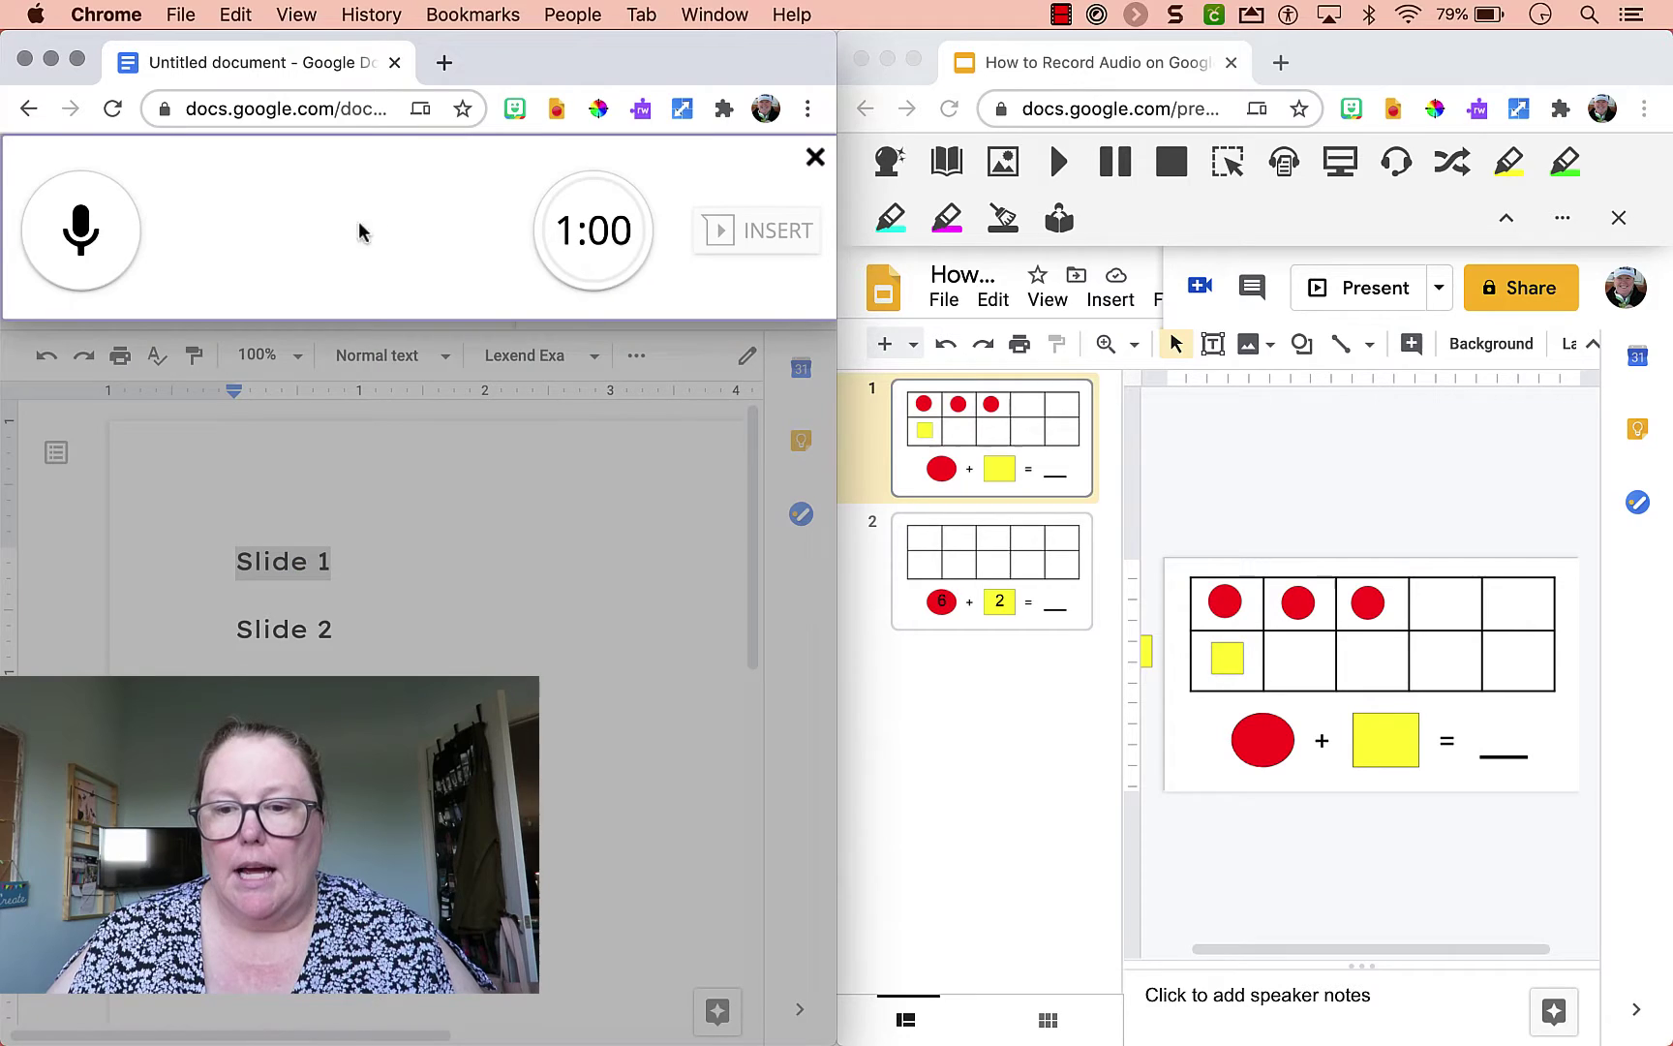
pyautogui.click(81, 237)
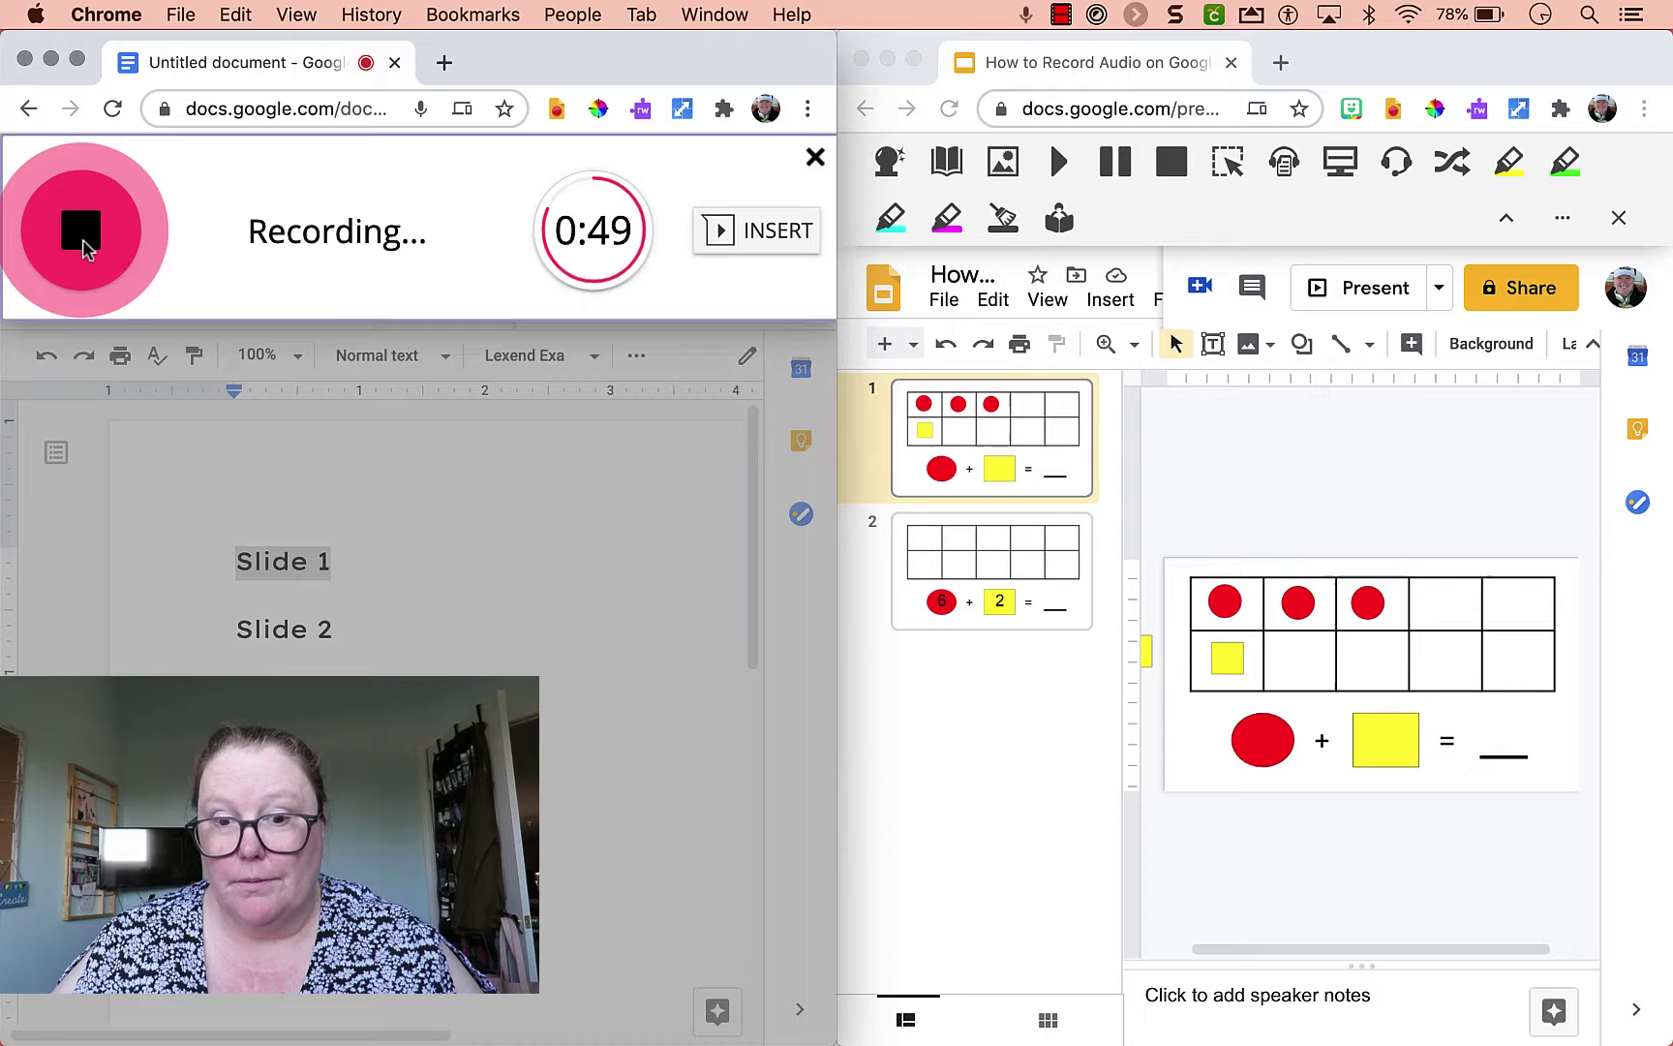
pyautogui.click(82, 233)
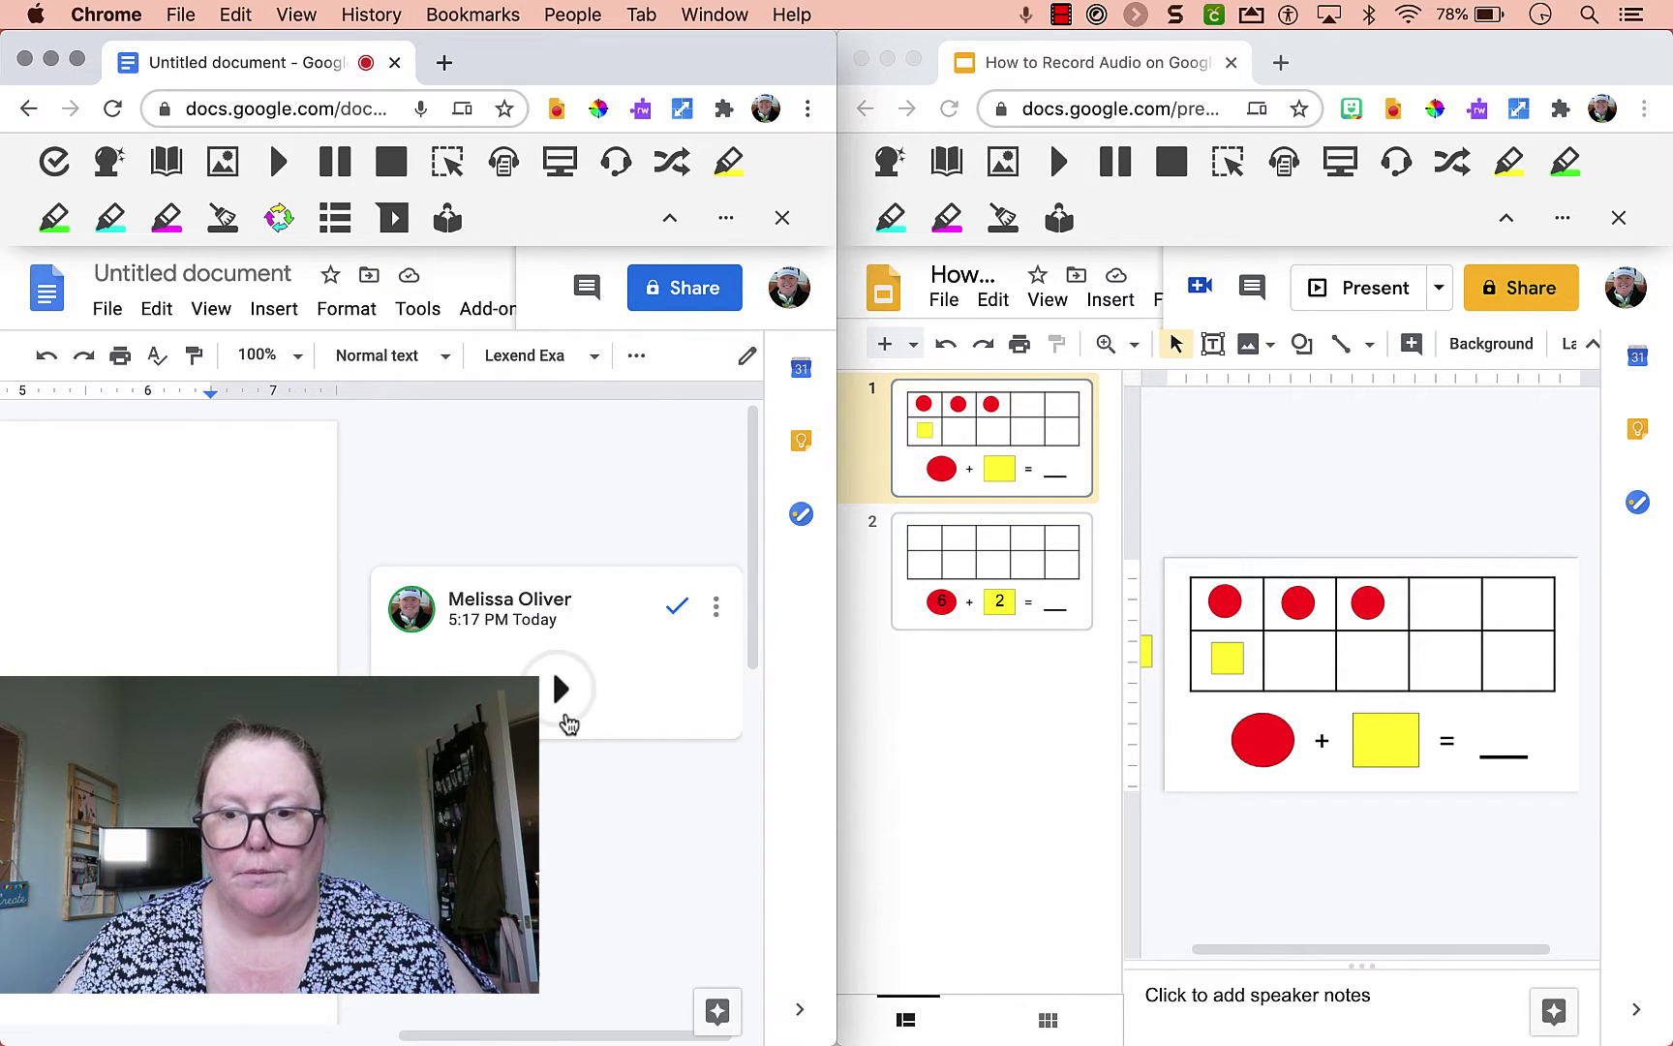
# Close the new comment and show slide 2 in the slideshow window.
pyautogui.press('Escape')
pyautogui.click(1034, 579)
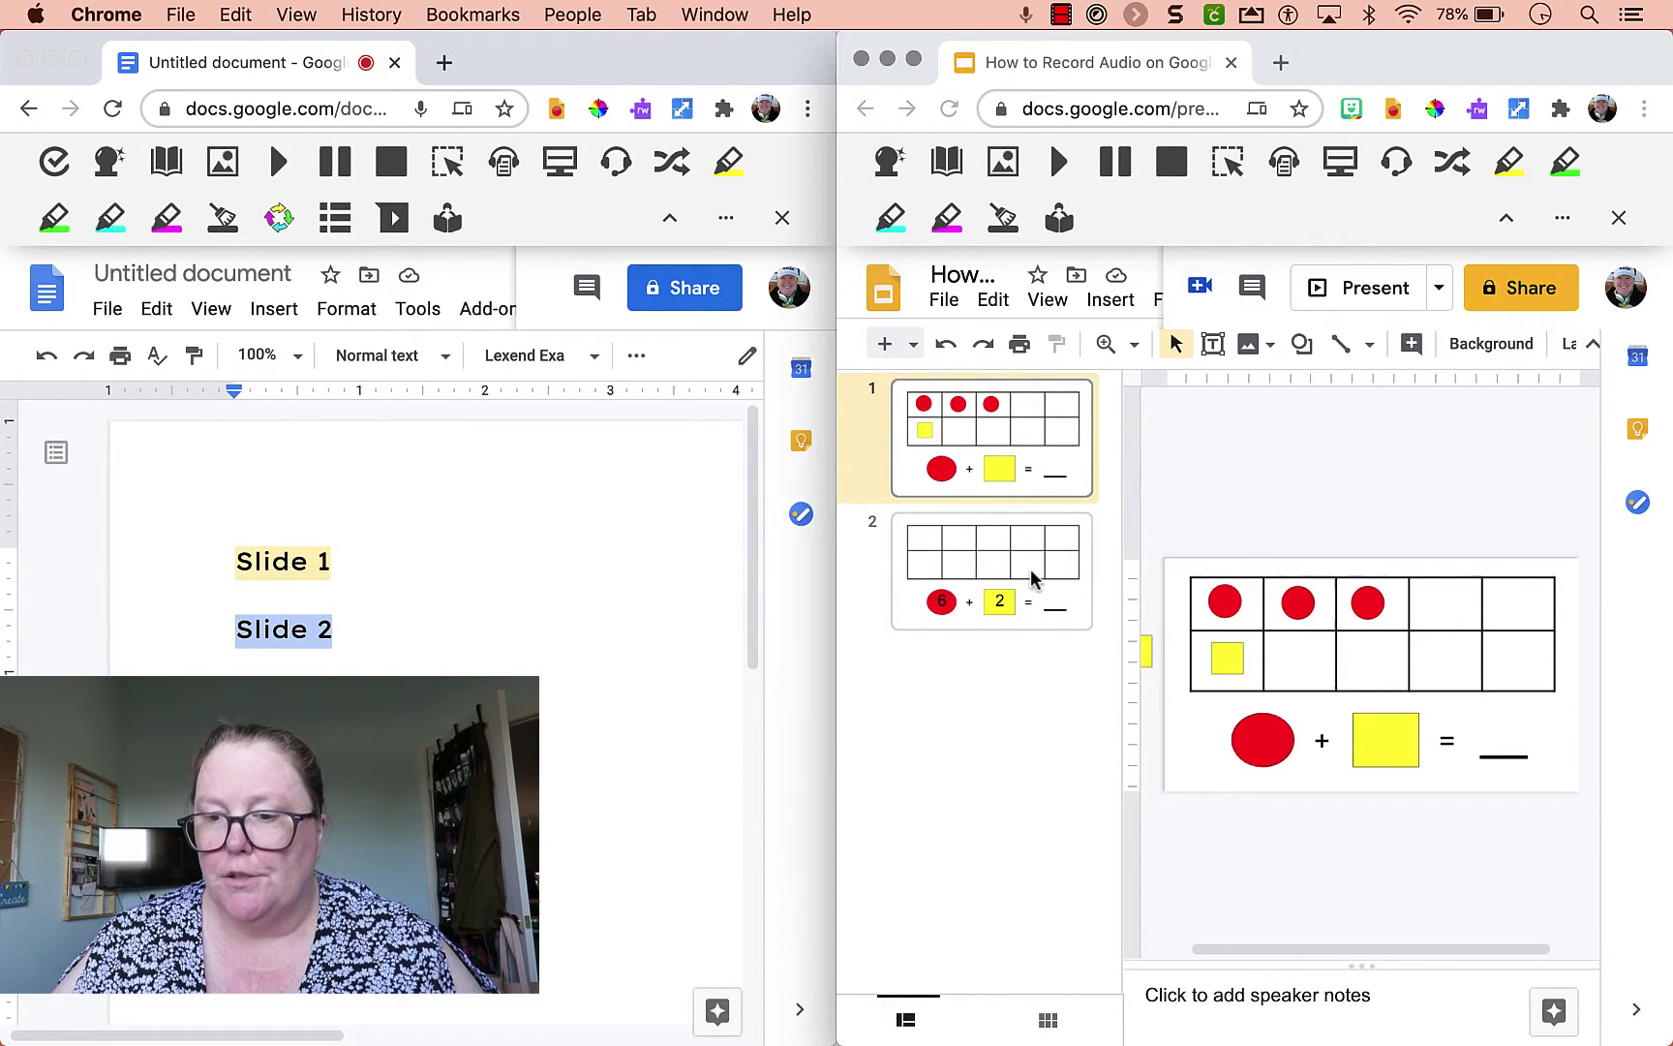
pyautogui.click(1031, 578)
# Select the 'Slide 2' heading and record a second Read&Write voice note for it.
pyautogui.click(340, 629)
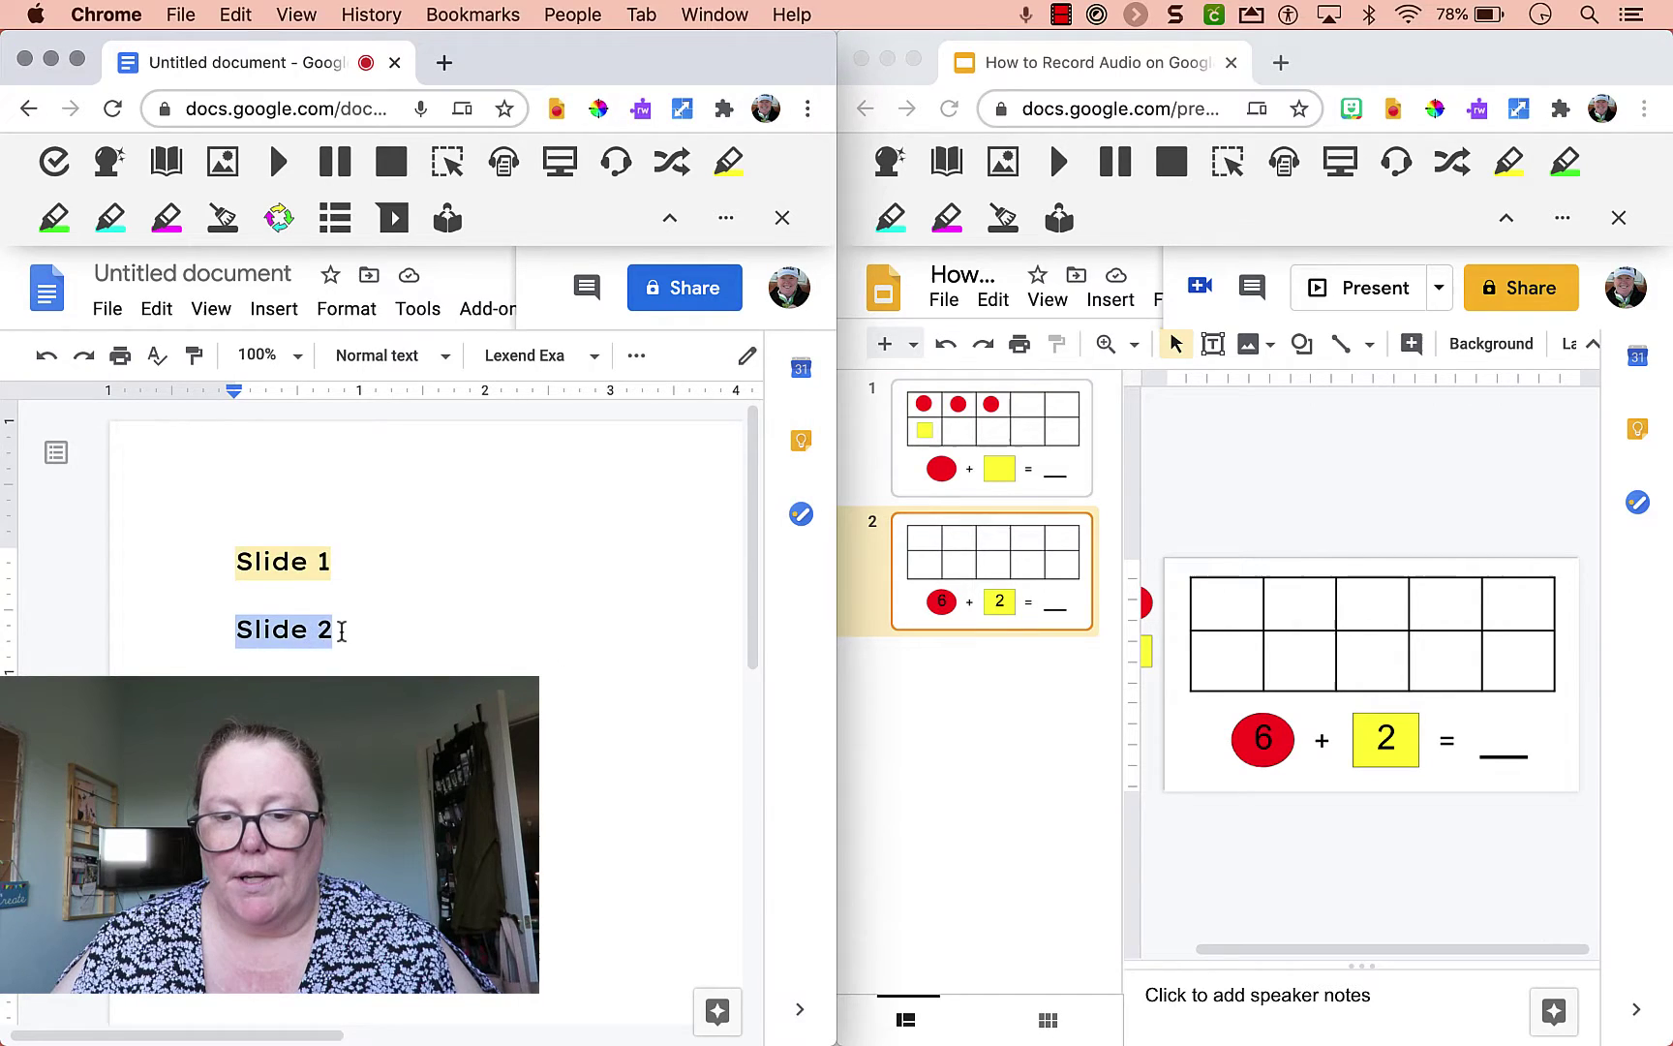
pyautogui.moveTo(340, 630); pyautogui.dragTo(219, 624)
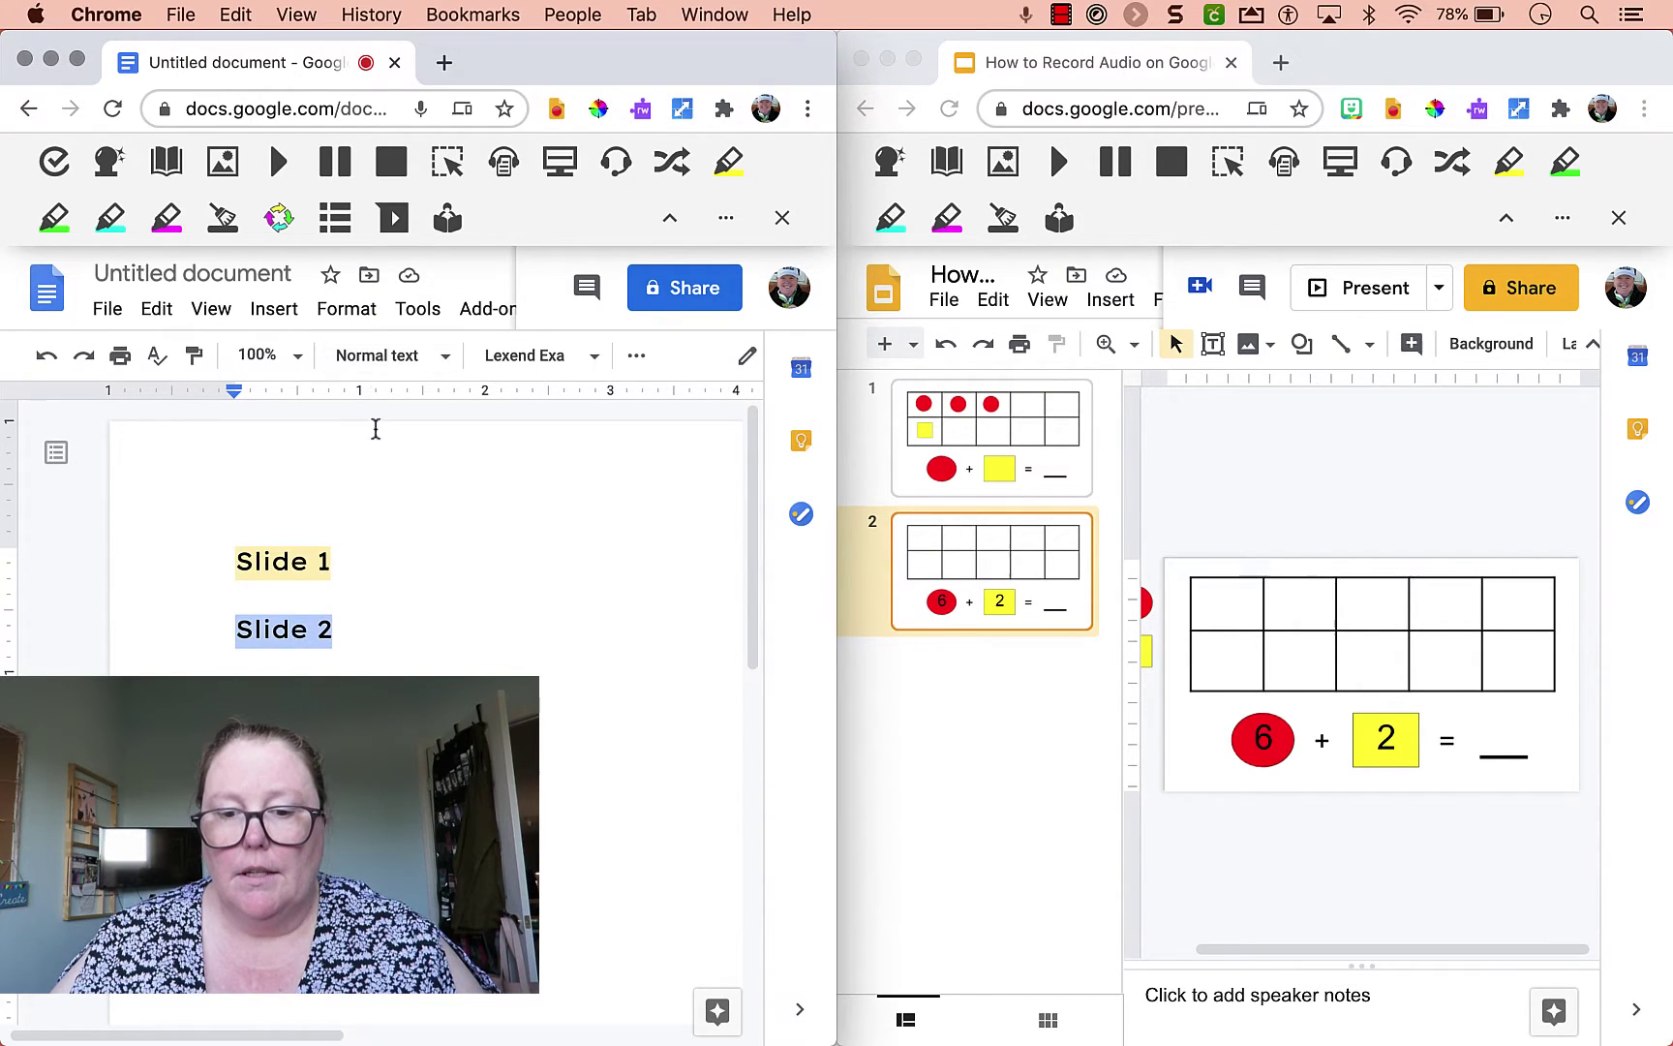
pyautogui.click(394, 221)
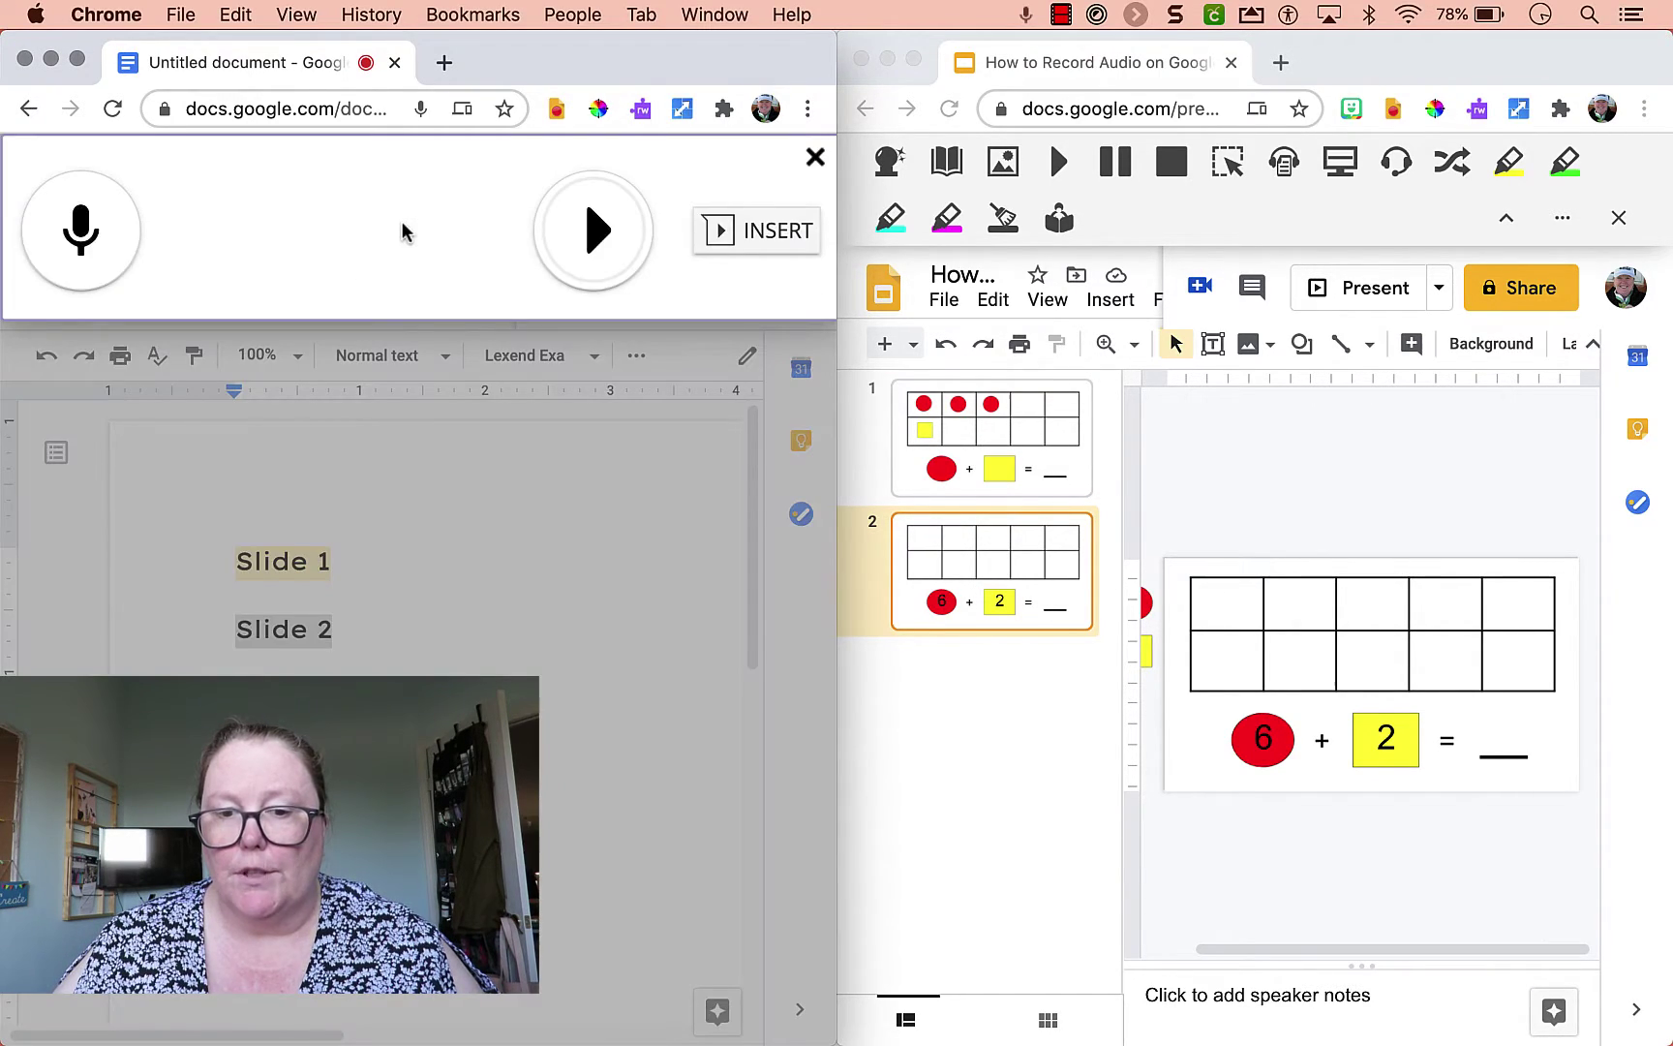
pyautogui.click(85, 230)
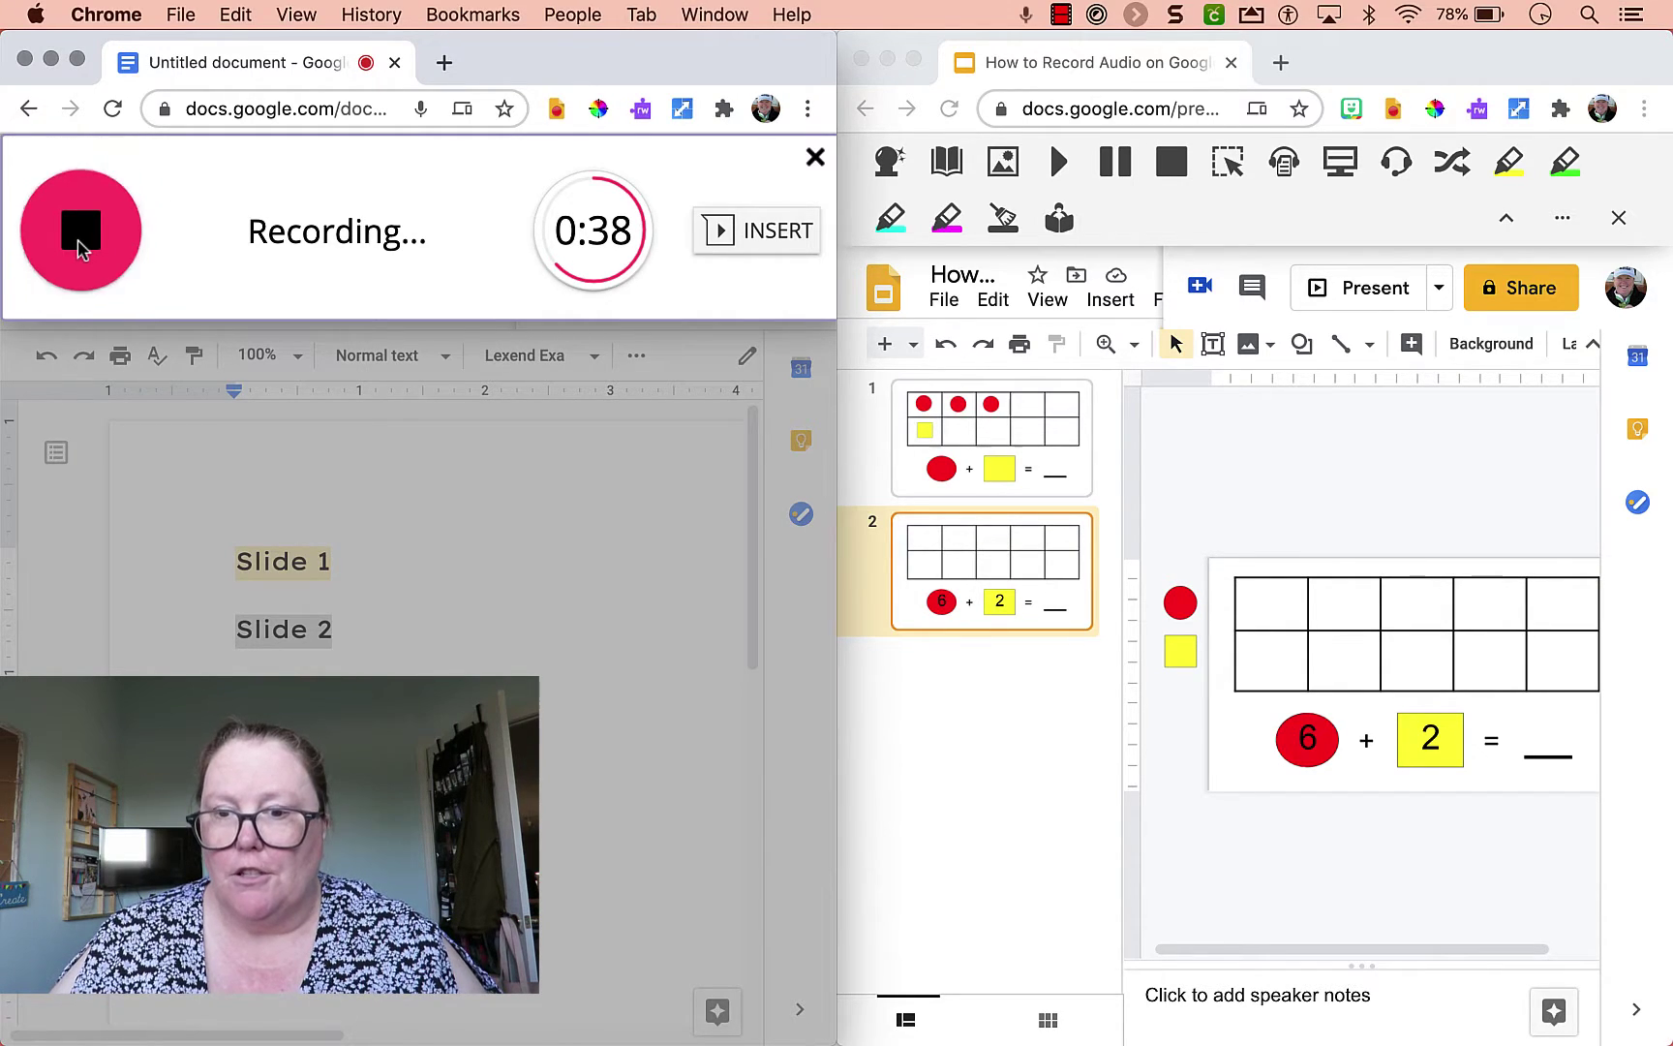
pyautogui.click(78, 239)
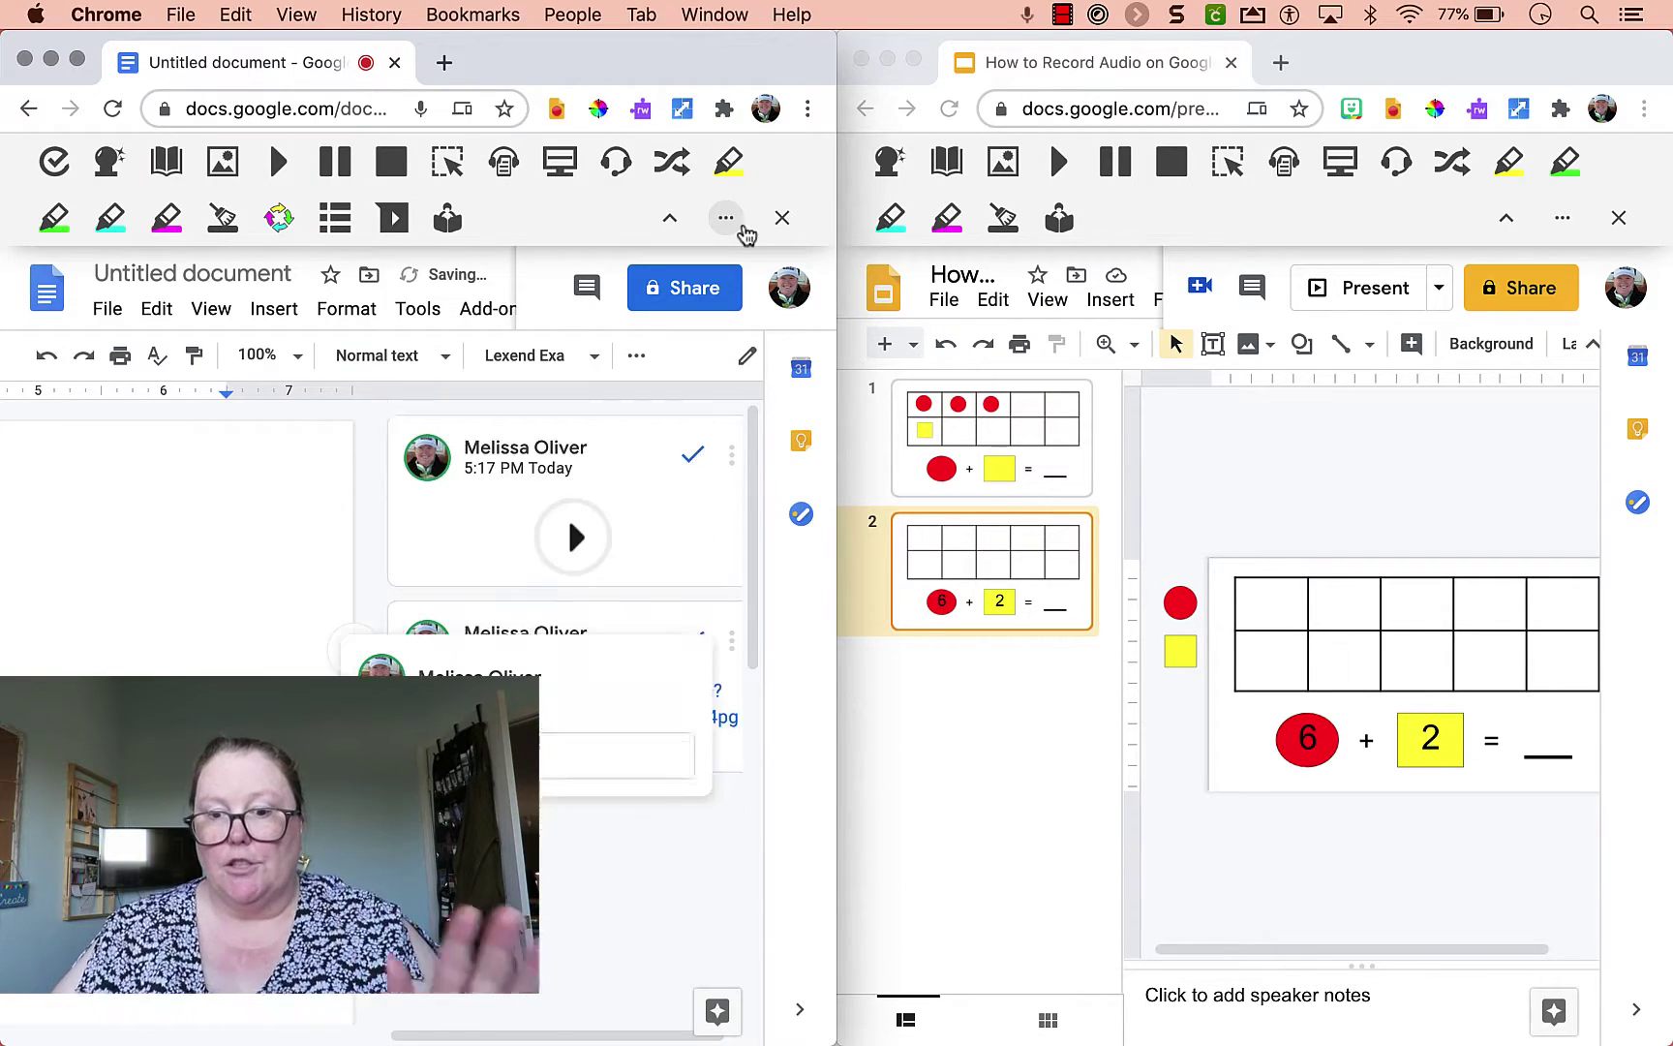
# Show slide 1 and open the Drive audio picker's recent files.
pyautogui.click(1060, 449)
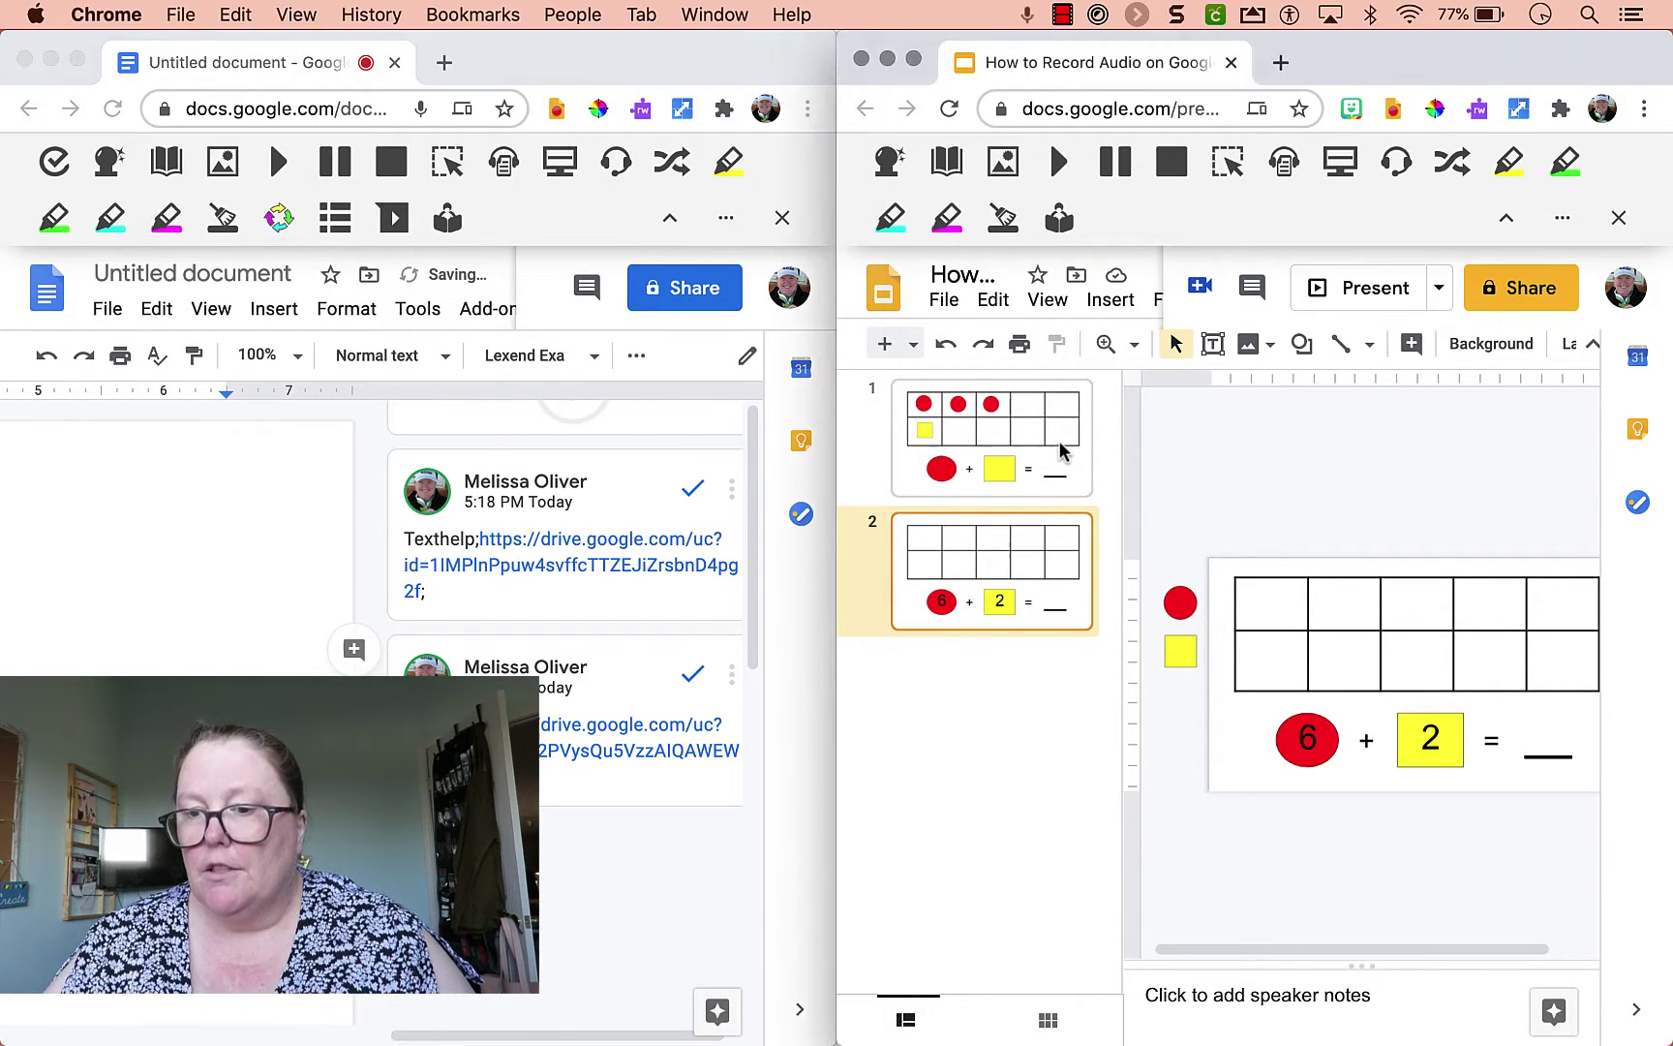
pyautogui.click(1057, 445)
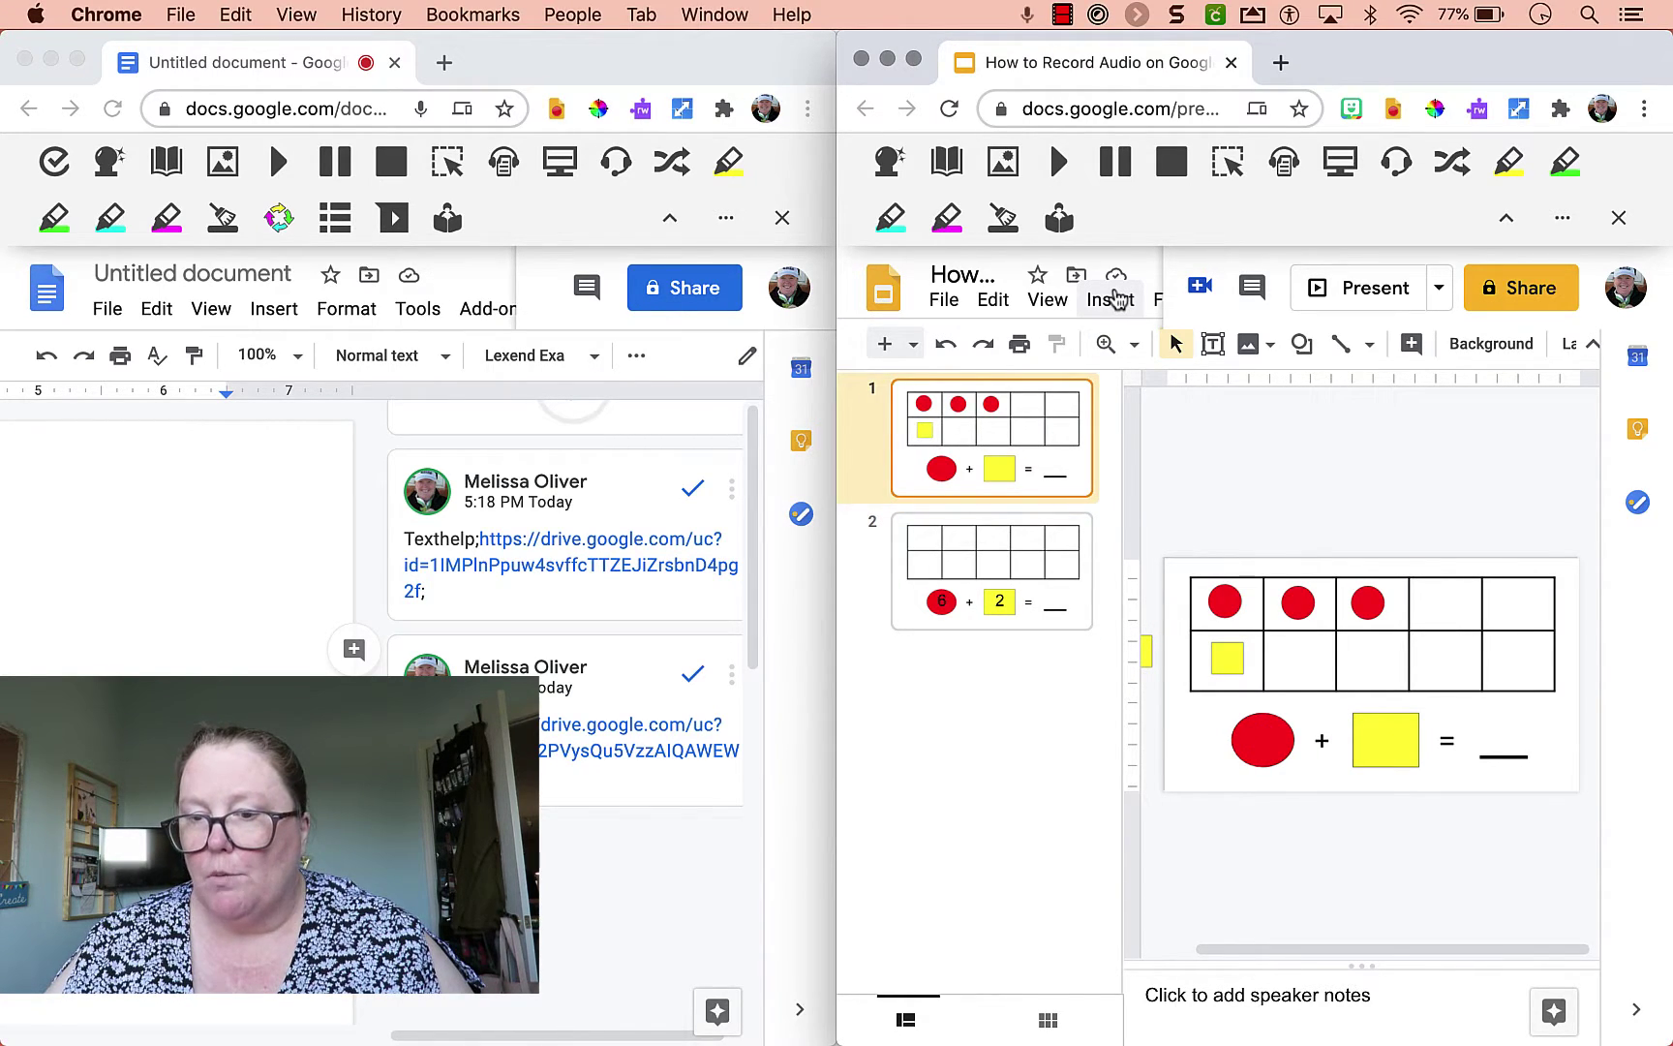
pyautogui.click(1114, 299)
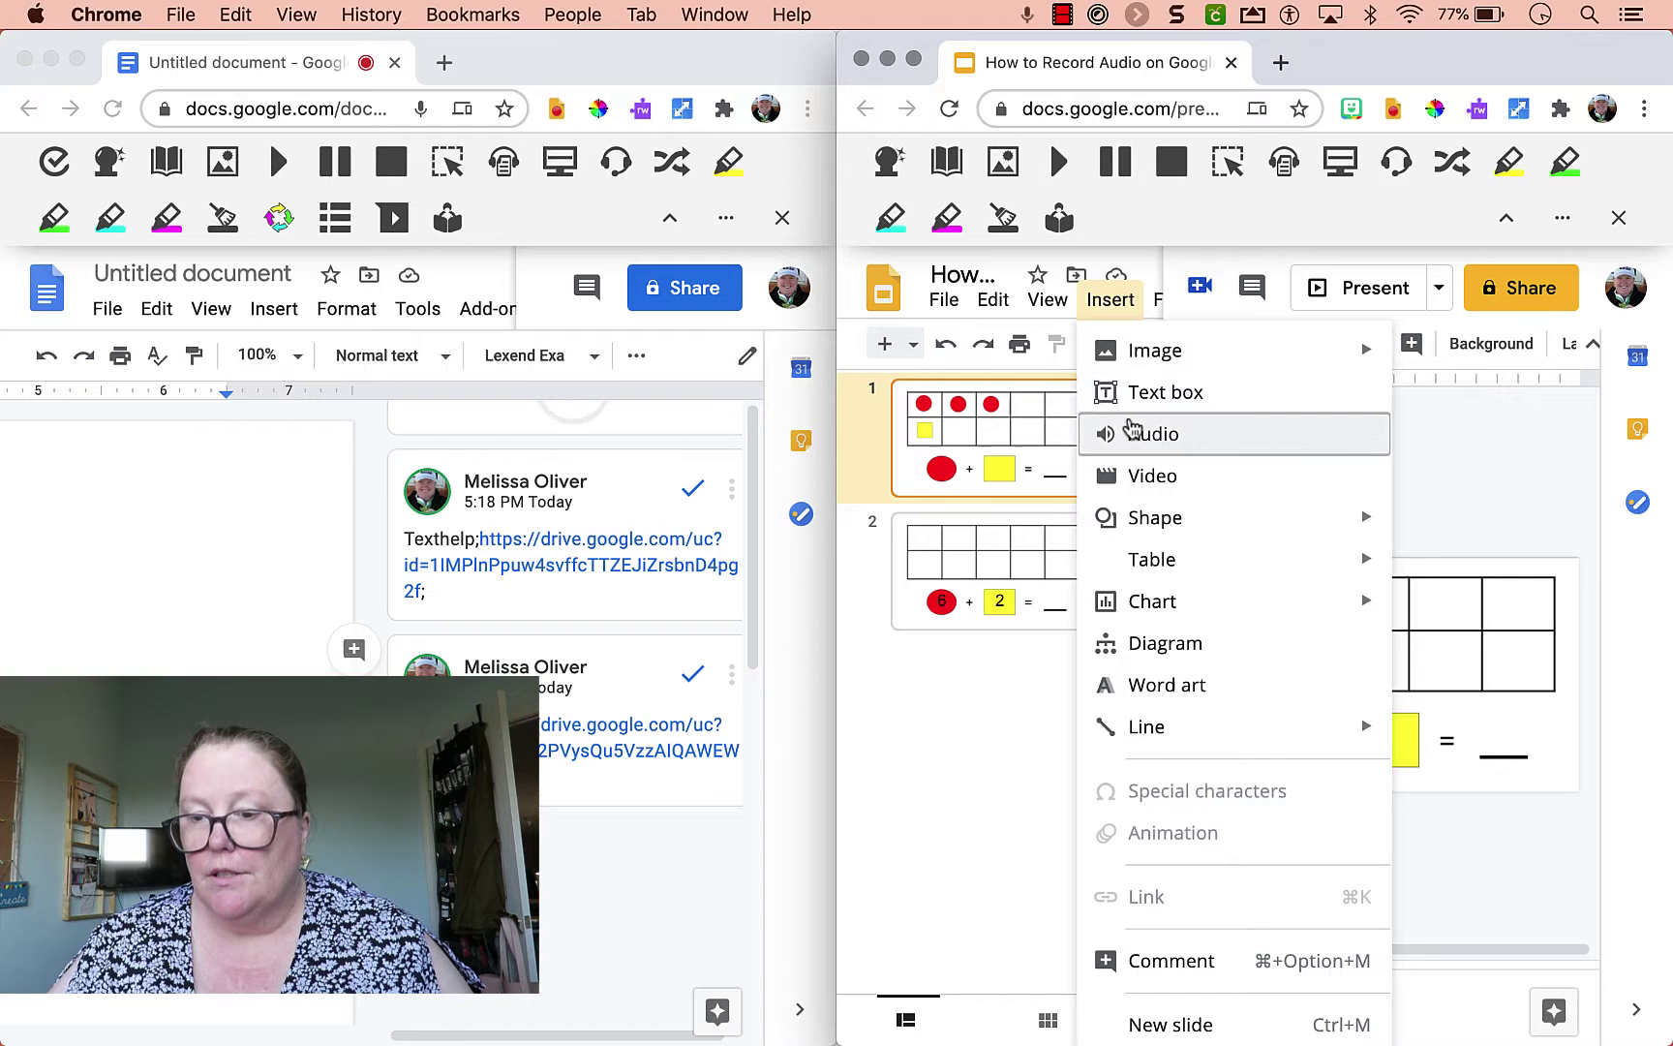
pyautogui.click(1131, 431)
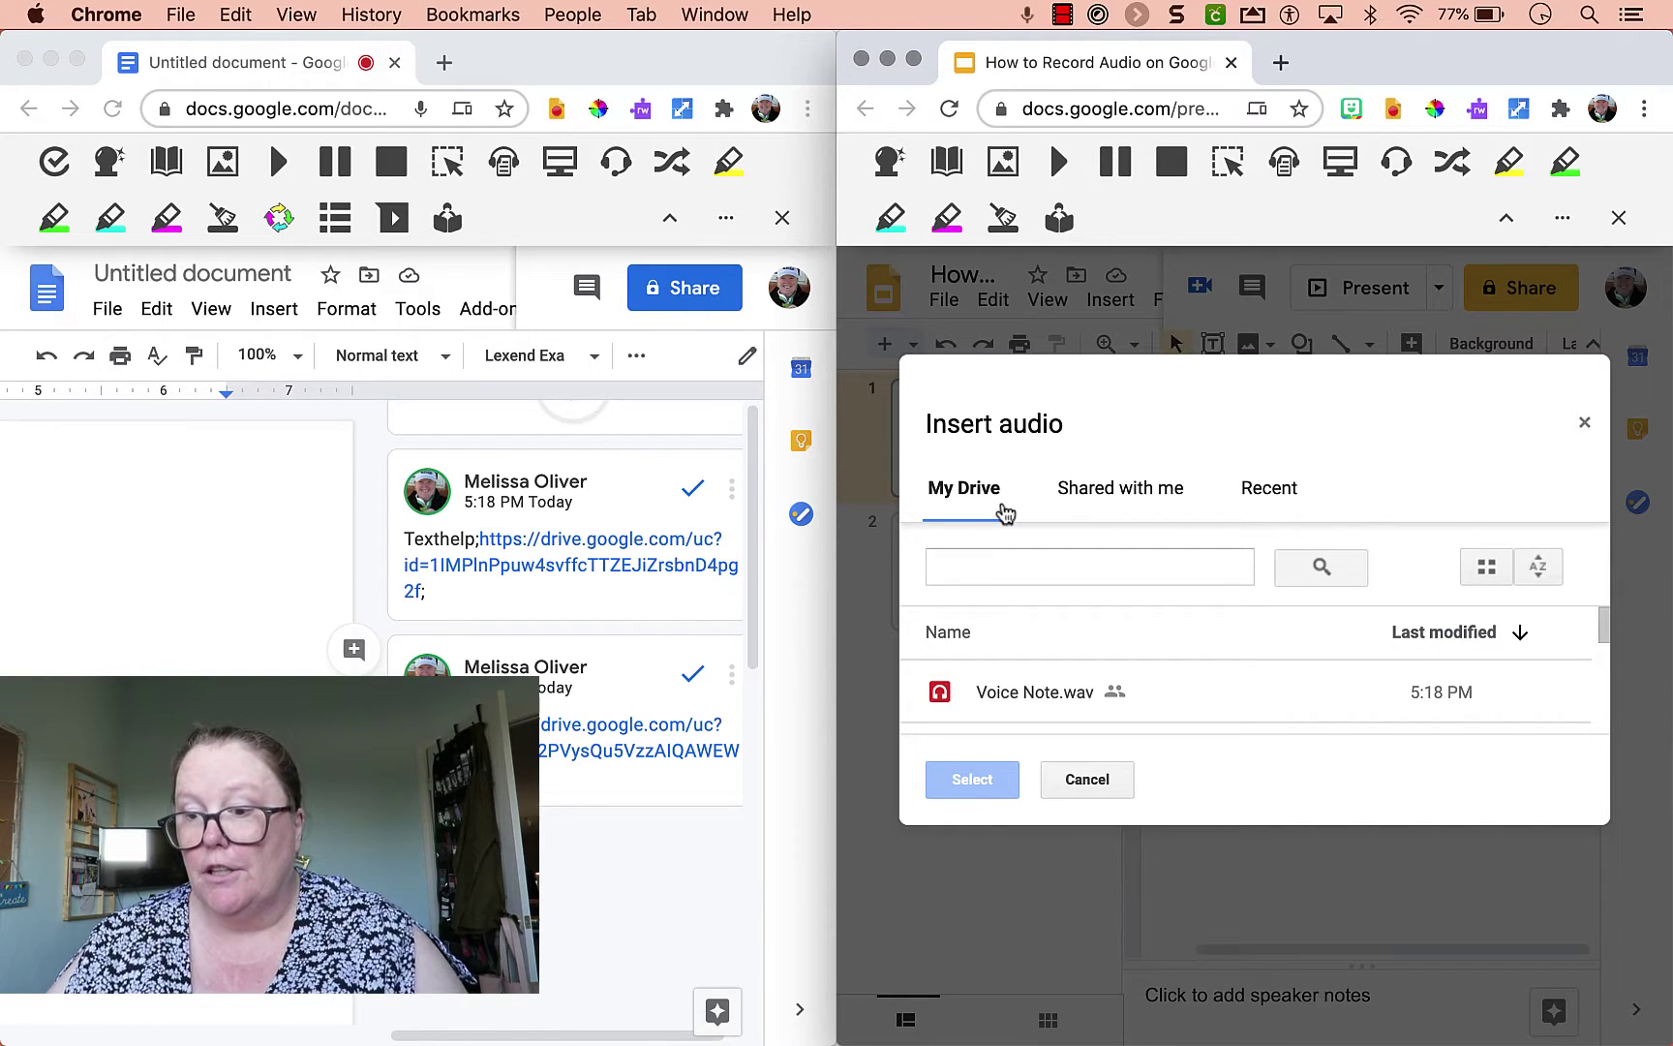
pyautogui.click(1294, 494)
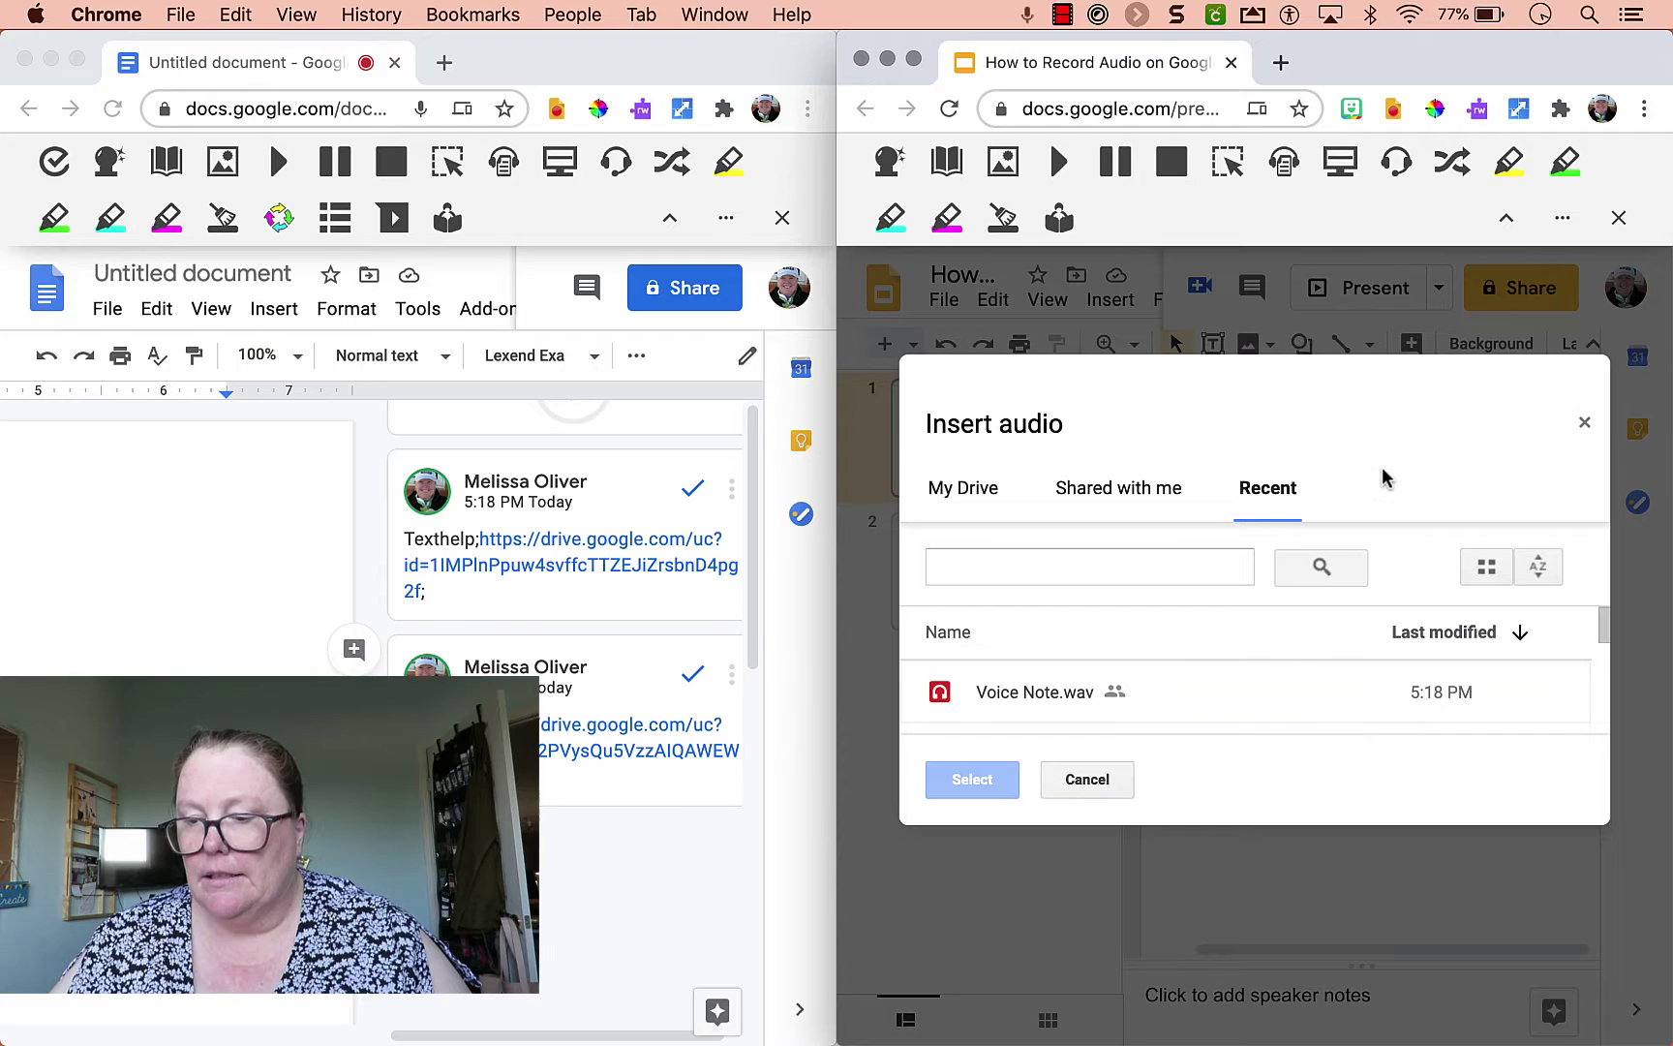
# Insert the 5:17 PM Voice Note.wav recording onto slide 1.
pyautogui.scroll(-2, 1357, 631)
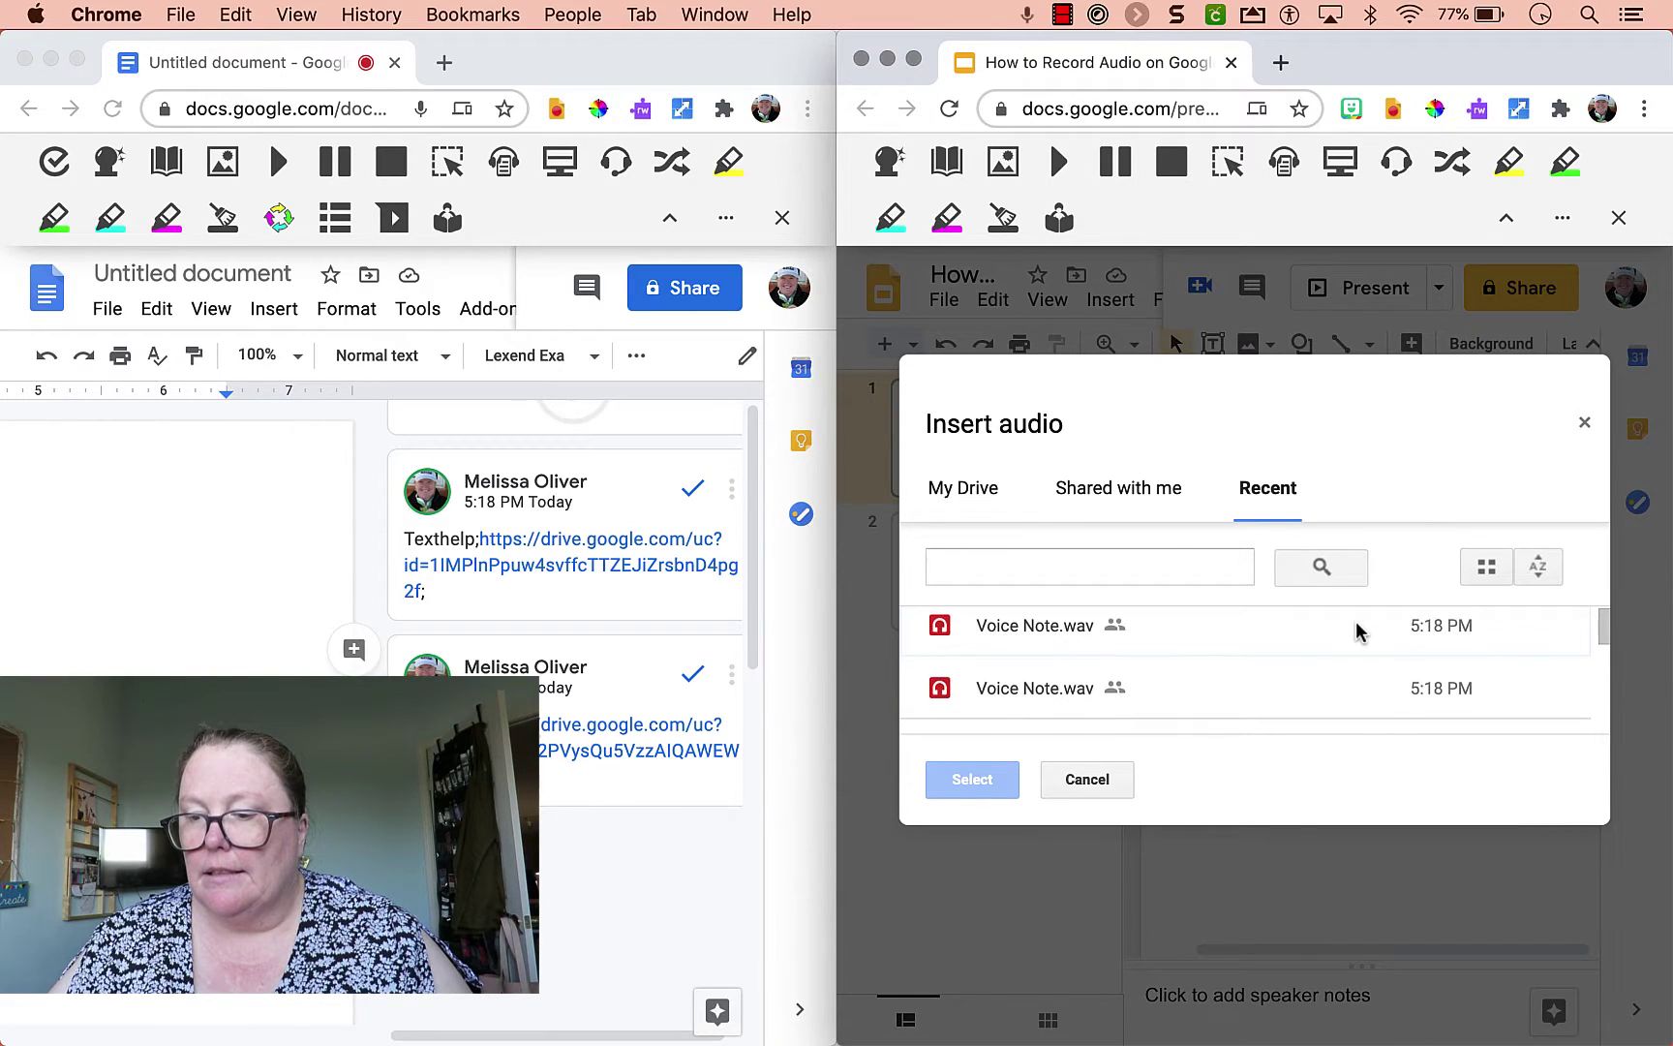
pyautogui.scroll(1, 1357, 631)
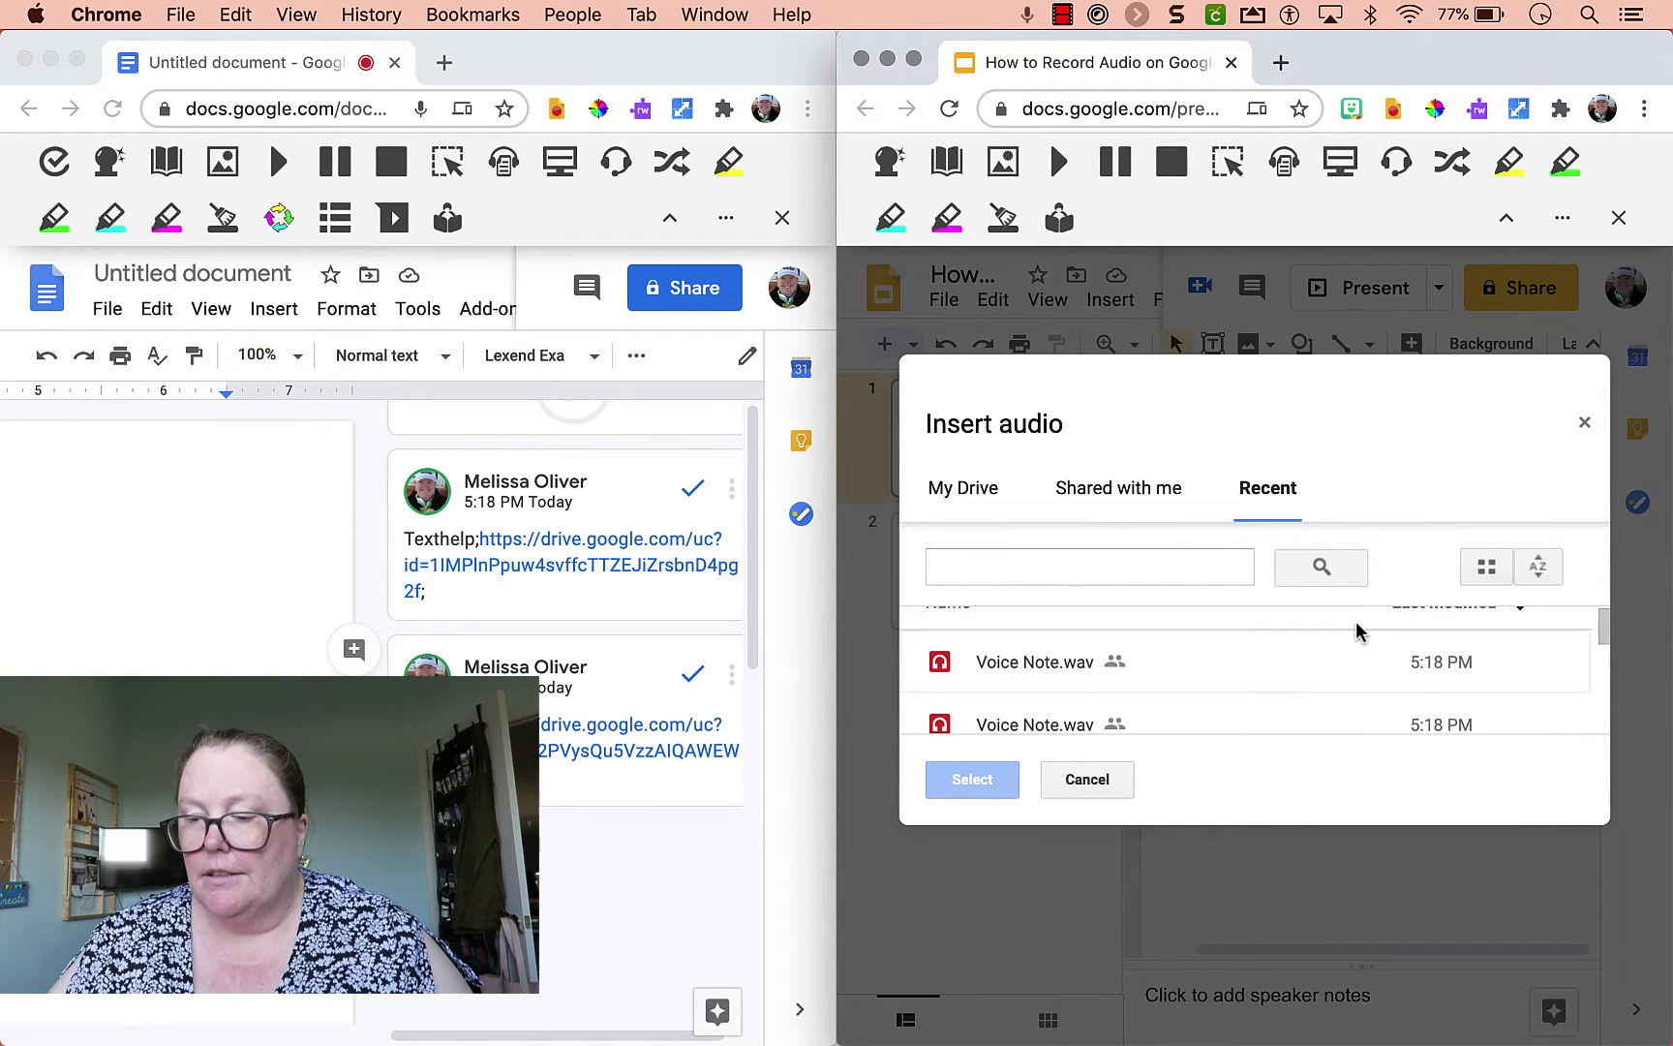
pyautogui.scroll(1, 1357, 631)
pyautogui.scroll(-3, 1357, 632)
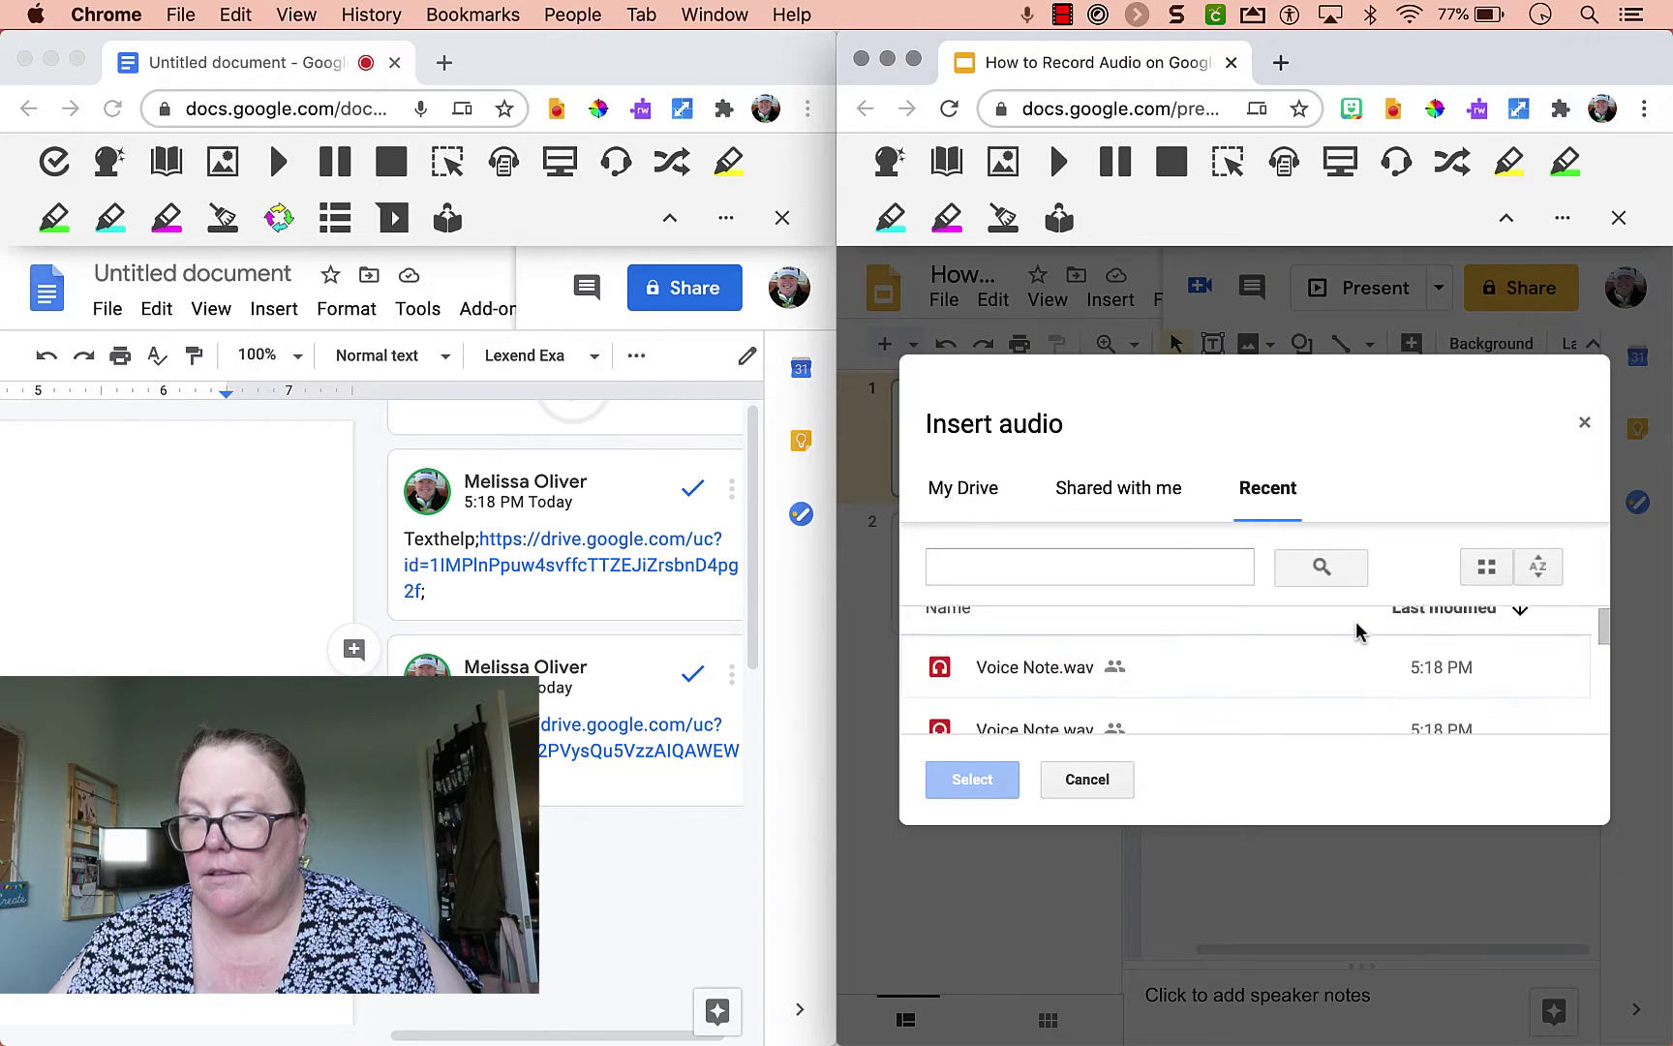
pyautogui.scroll(1, 1356, 625)
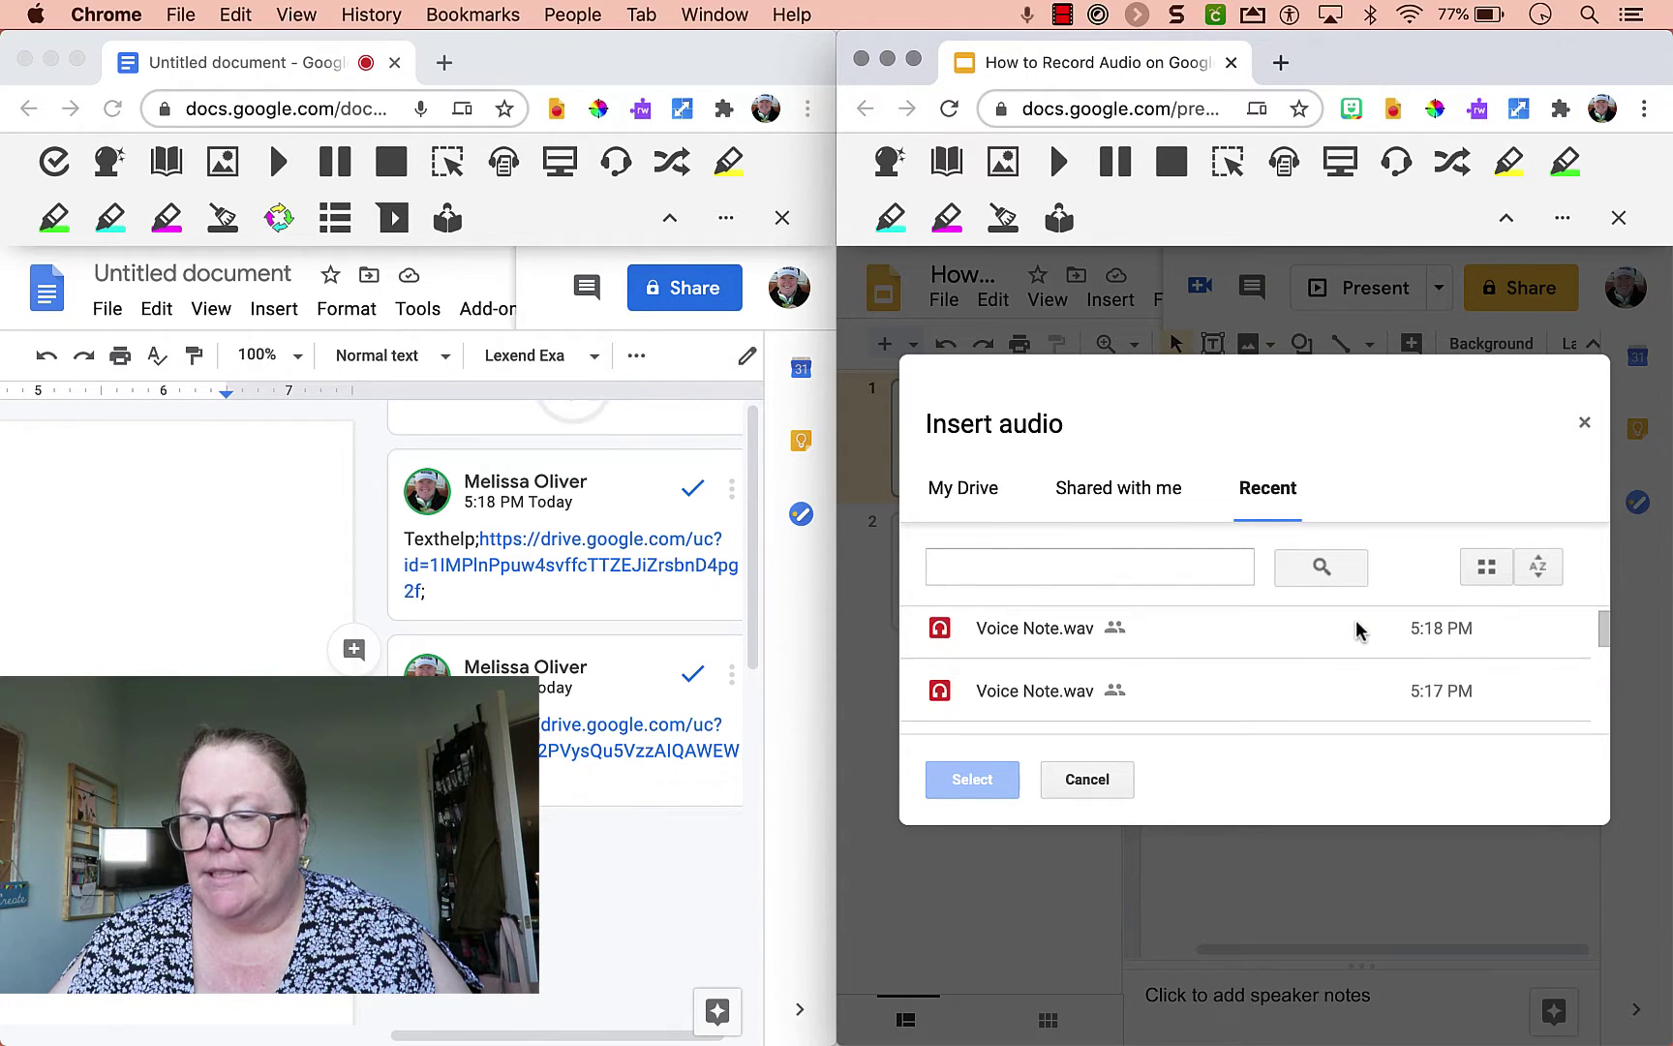
pyautogui.scroll(-1, 1356, 625)
pyautogui.click(1131, 656)
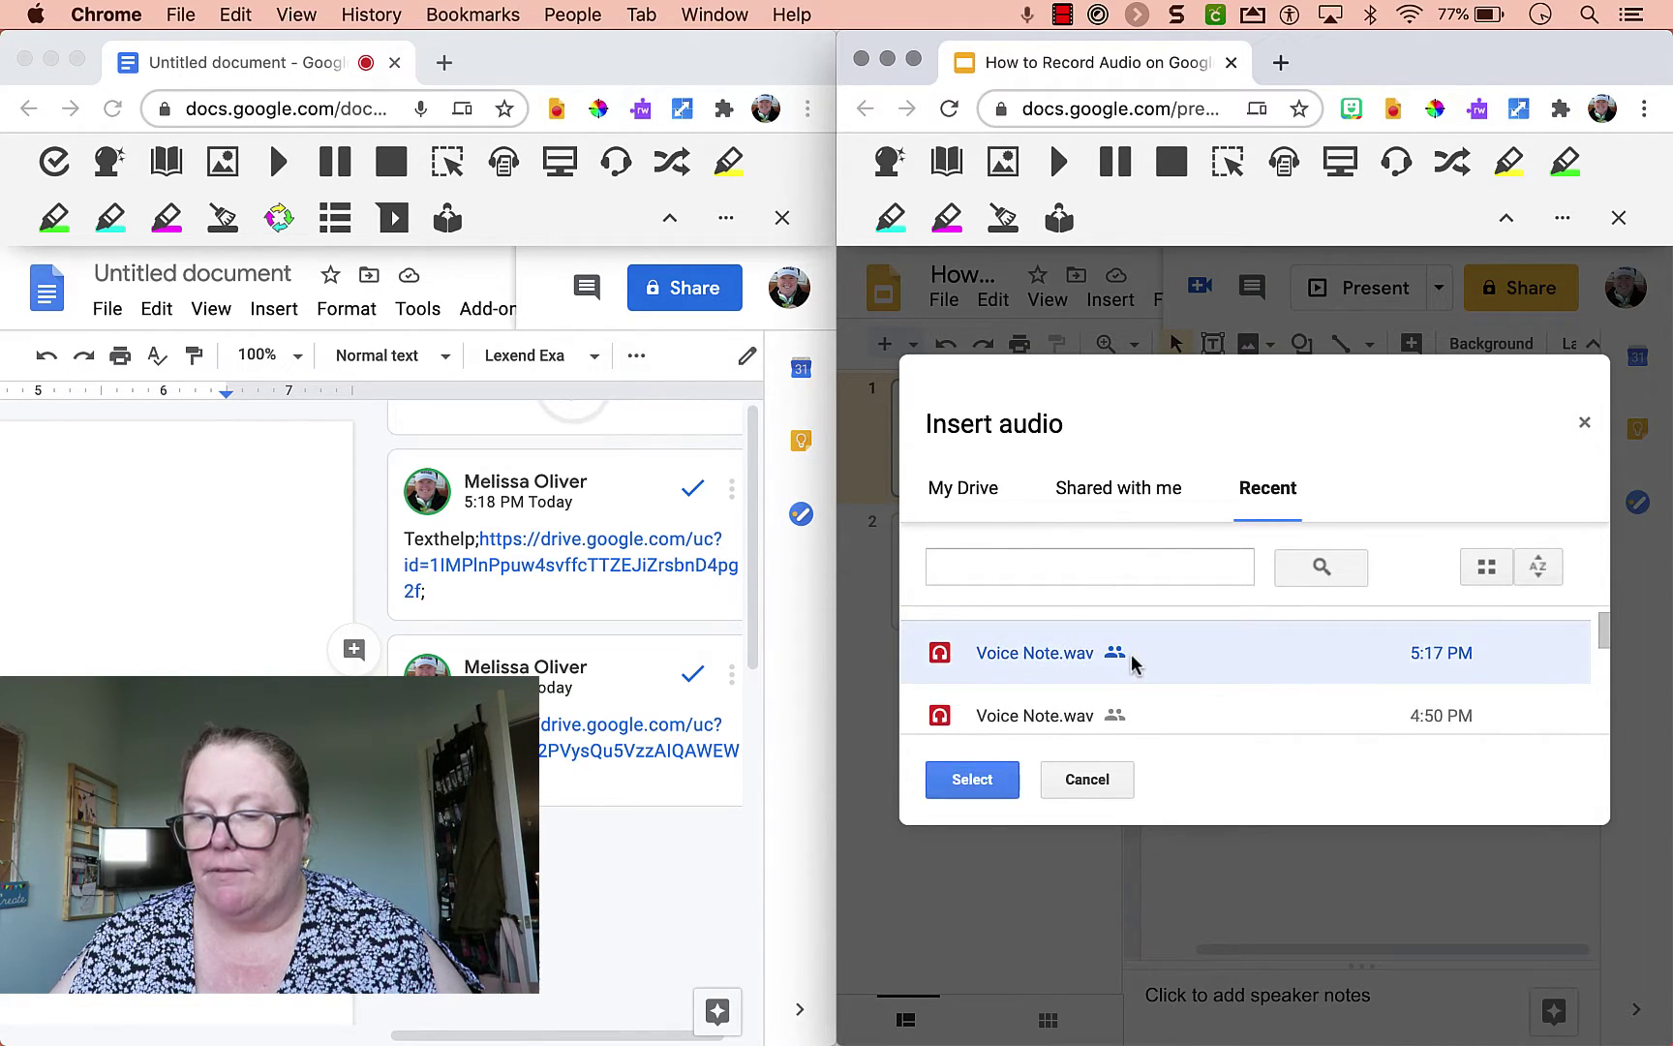
pyautogui.click(963, 786)
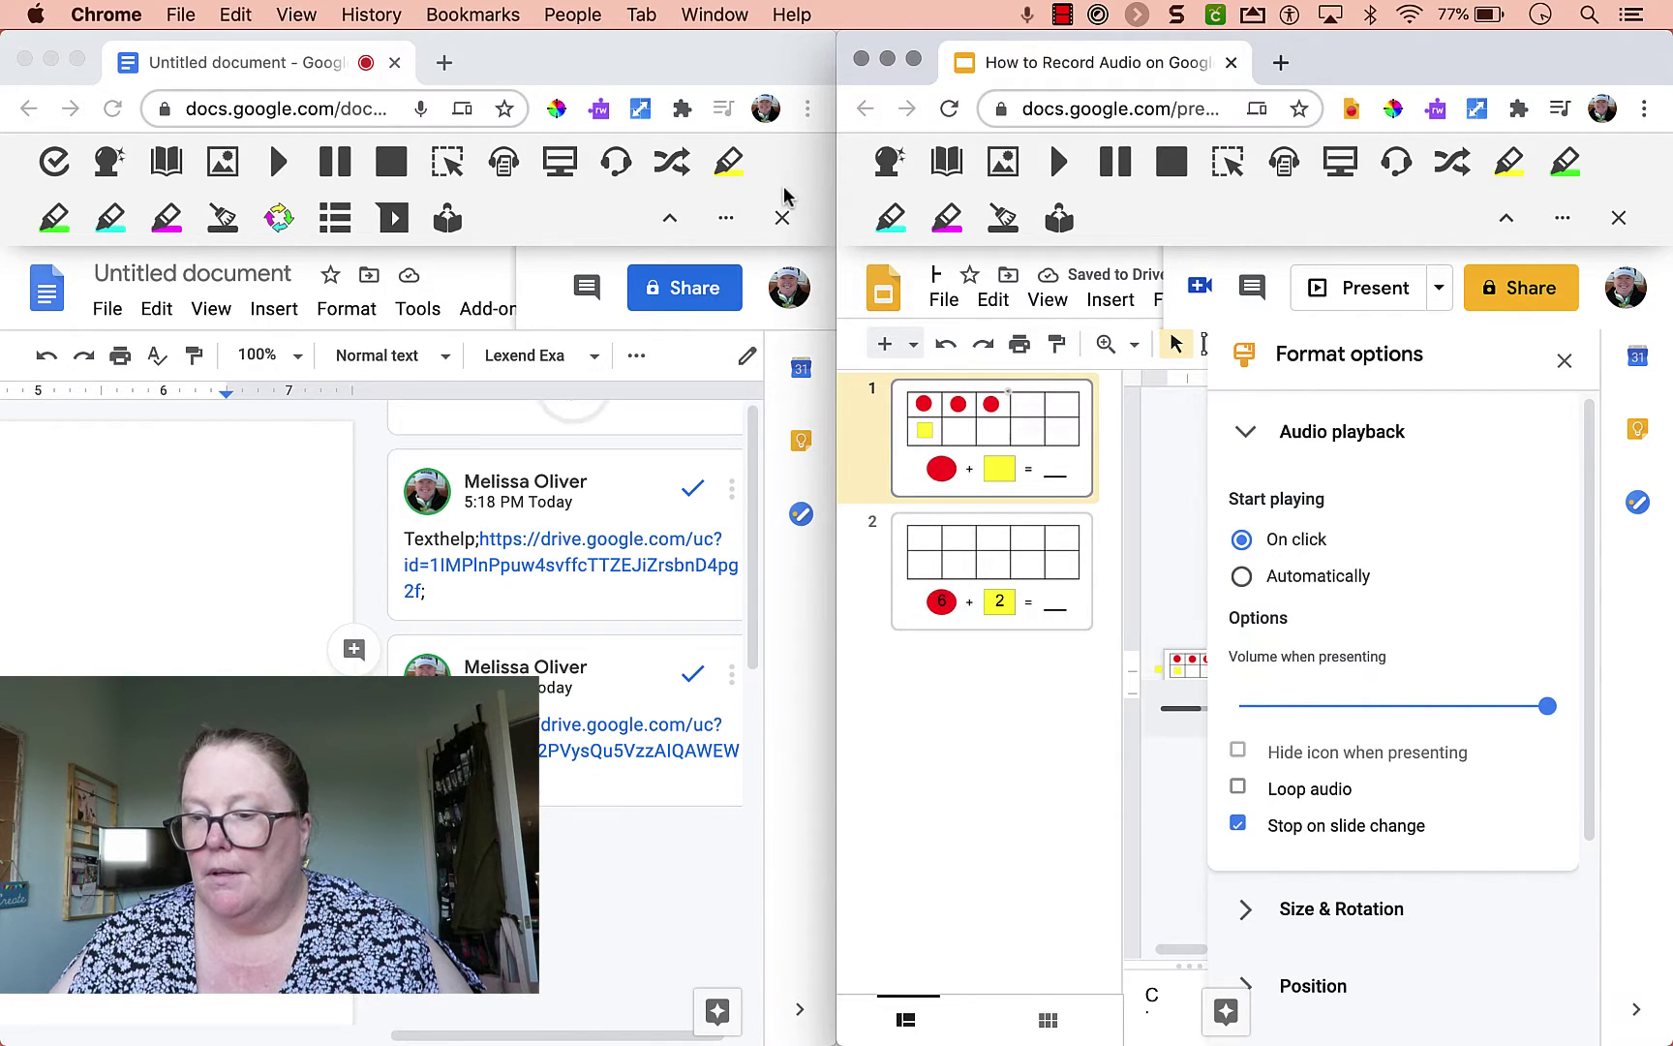
# Widen the Slides window and move slide 1's audio icon to the lower left by the red circle.
pyautogui.moveTo(812, 189); pyautogui.dragTo(68, 147)
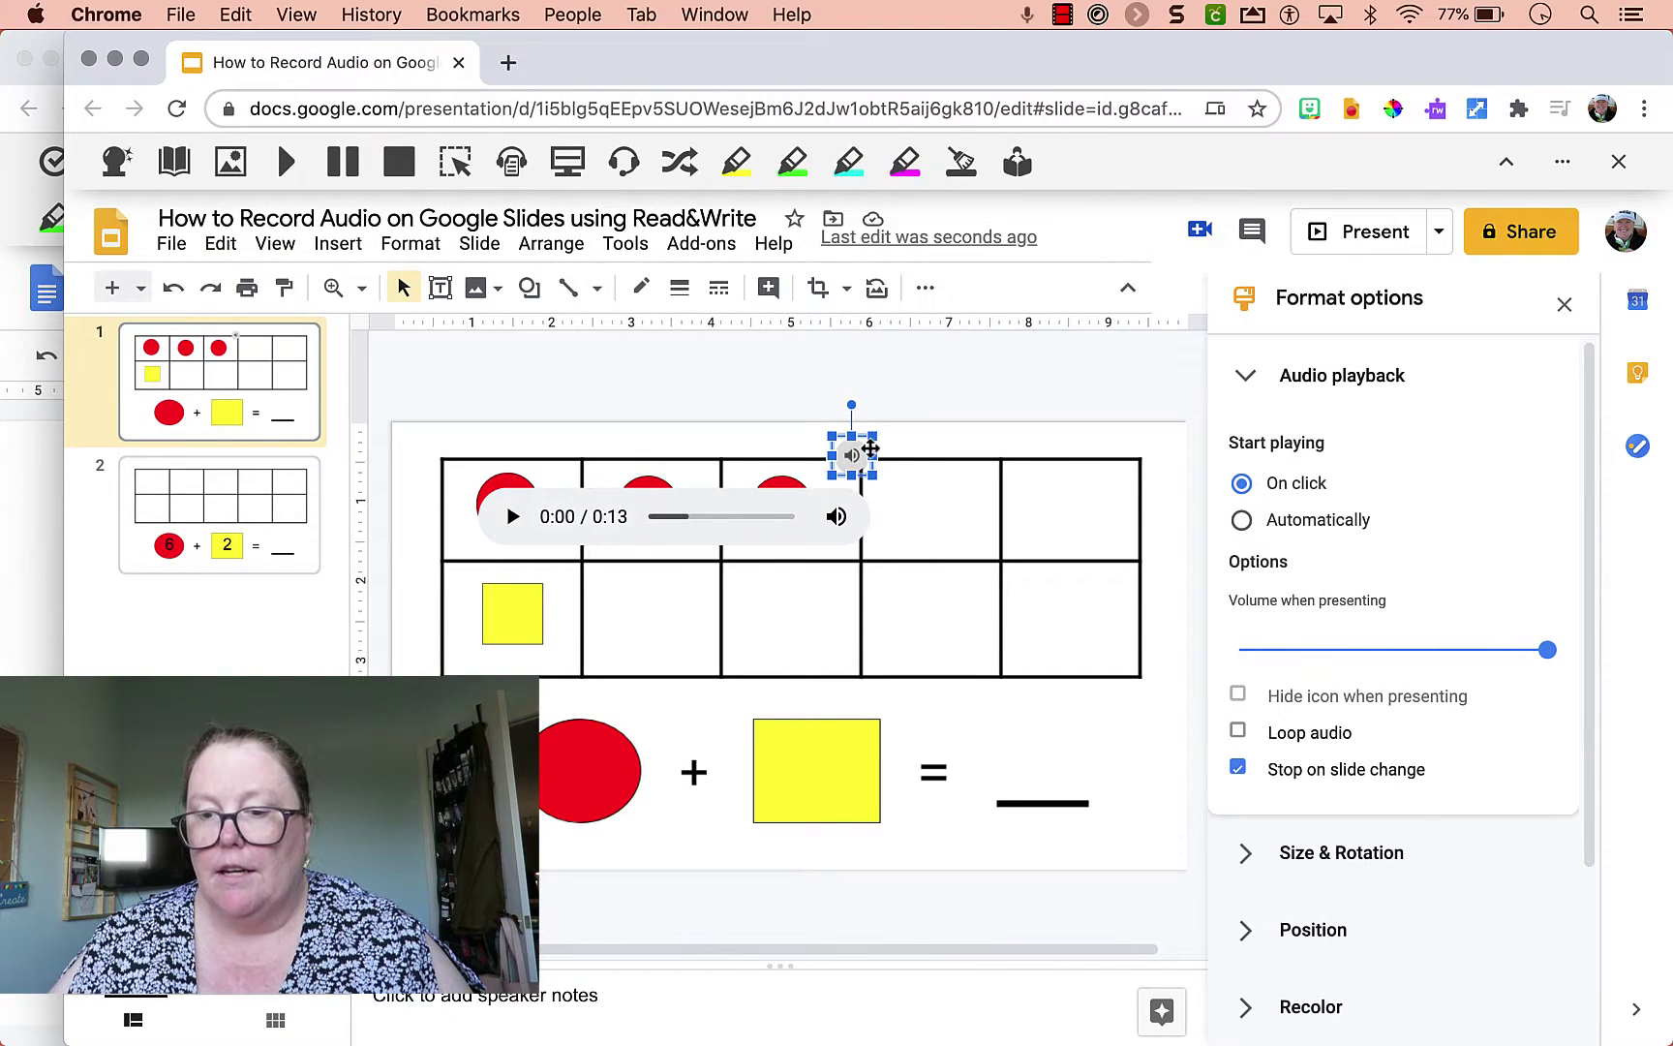
pyautogui.moveTo(856, 450); pyautogui.dragTo(453, 721)
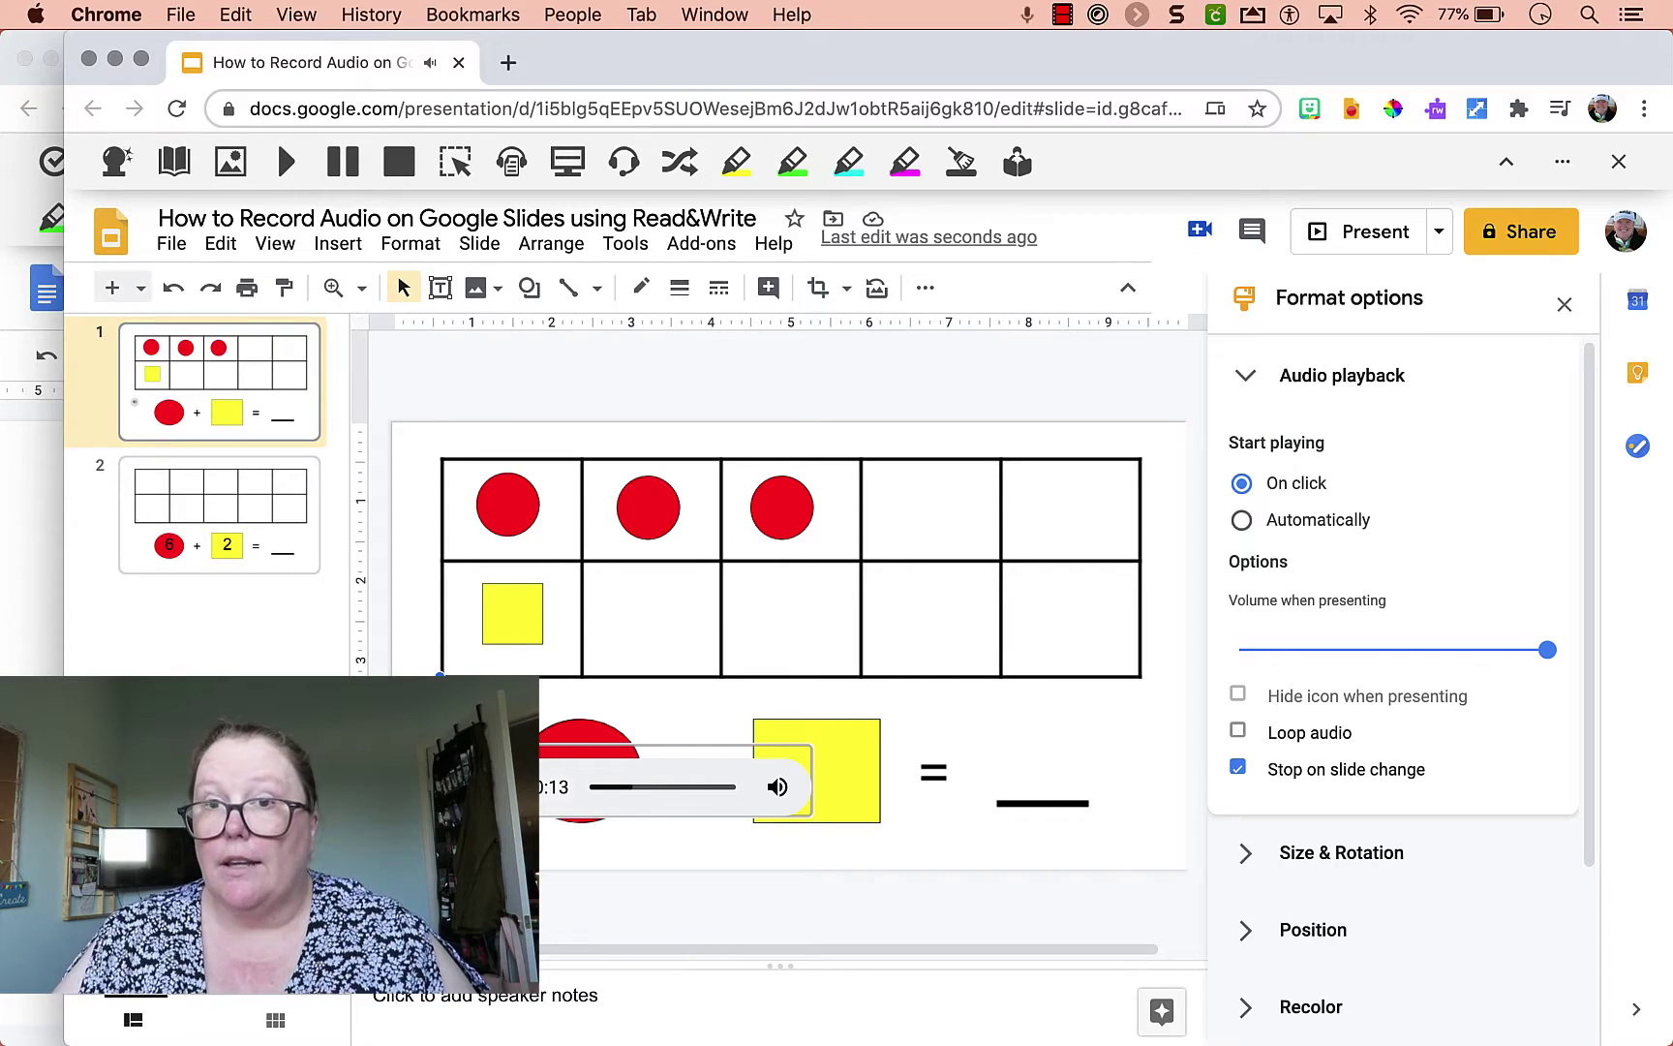
# Insert the 5:18 PM Voice Note.wav on slide 2 and place its icon below the ten-frame grid.
pyautogui.click(161, 482)
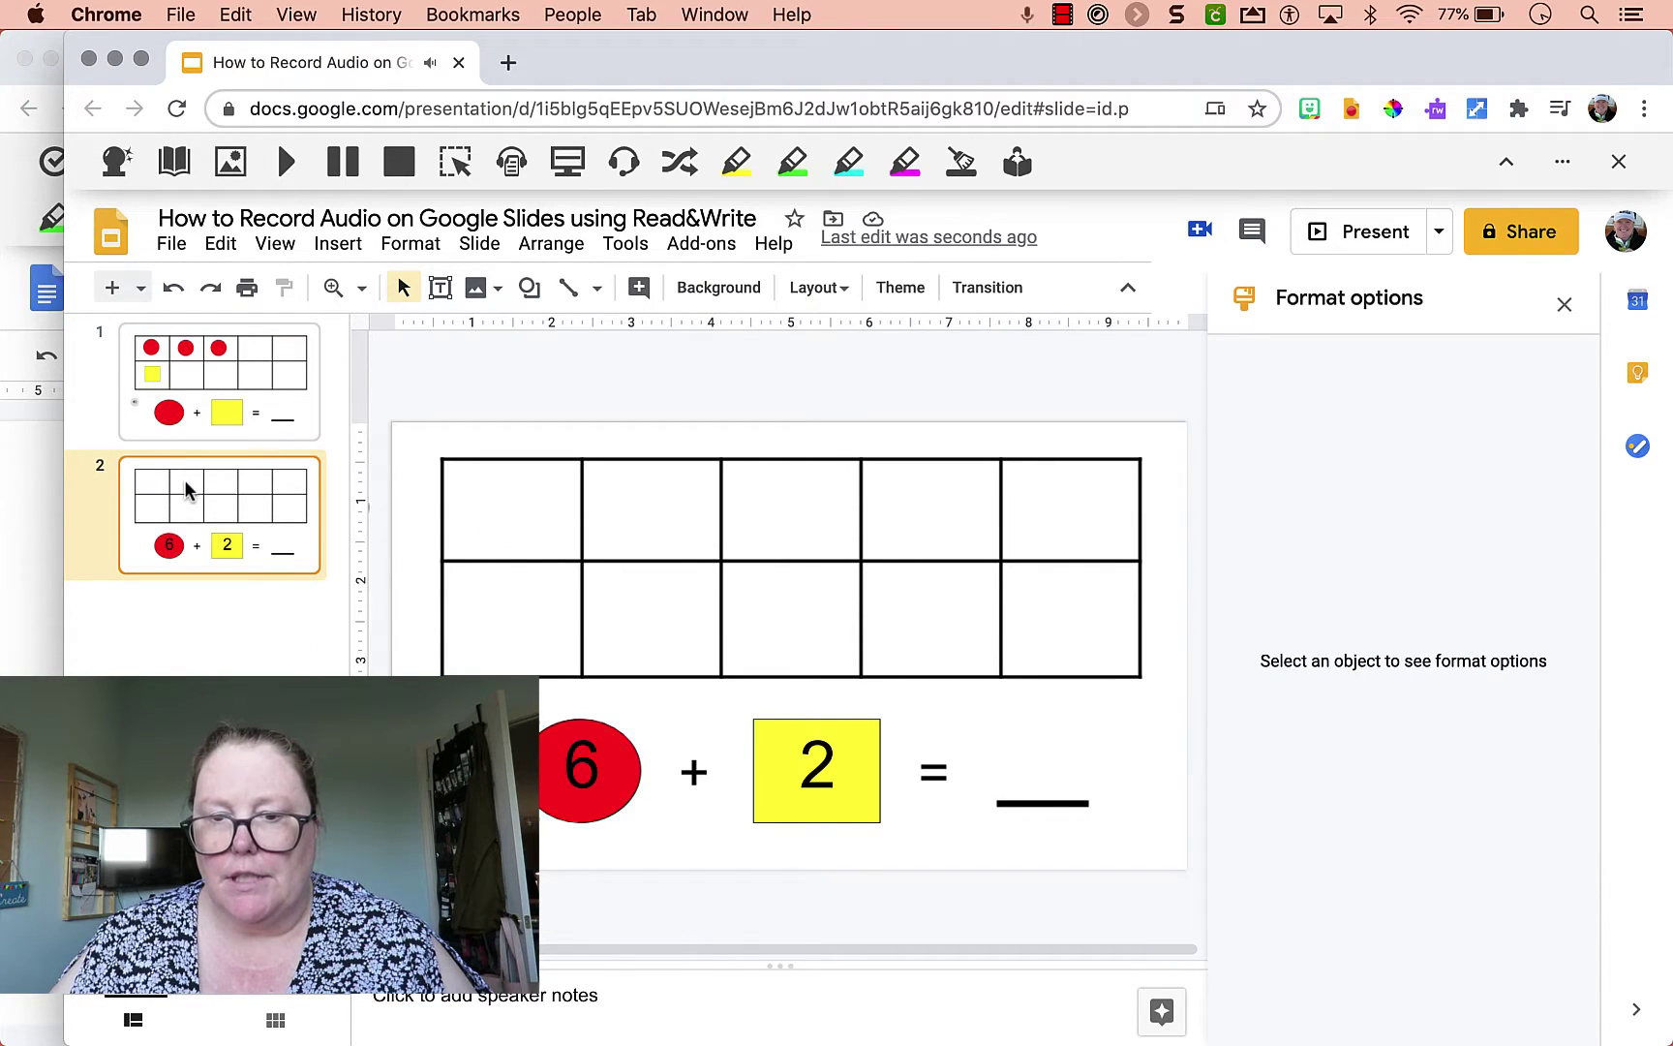
pyautogui.click(350, 248)
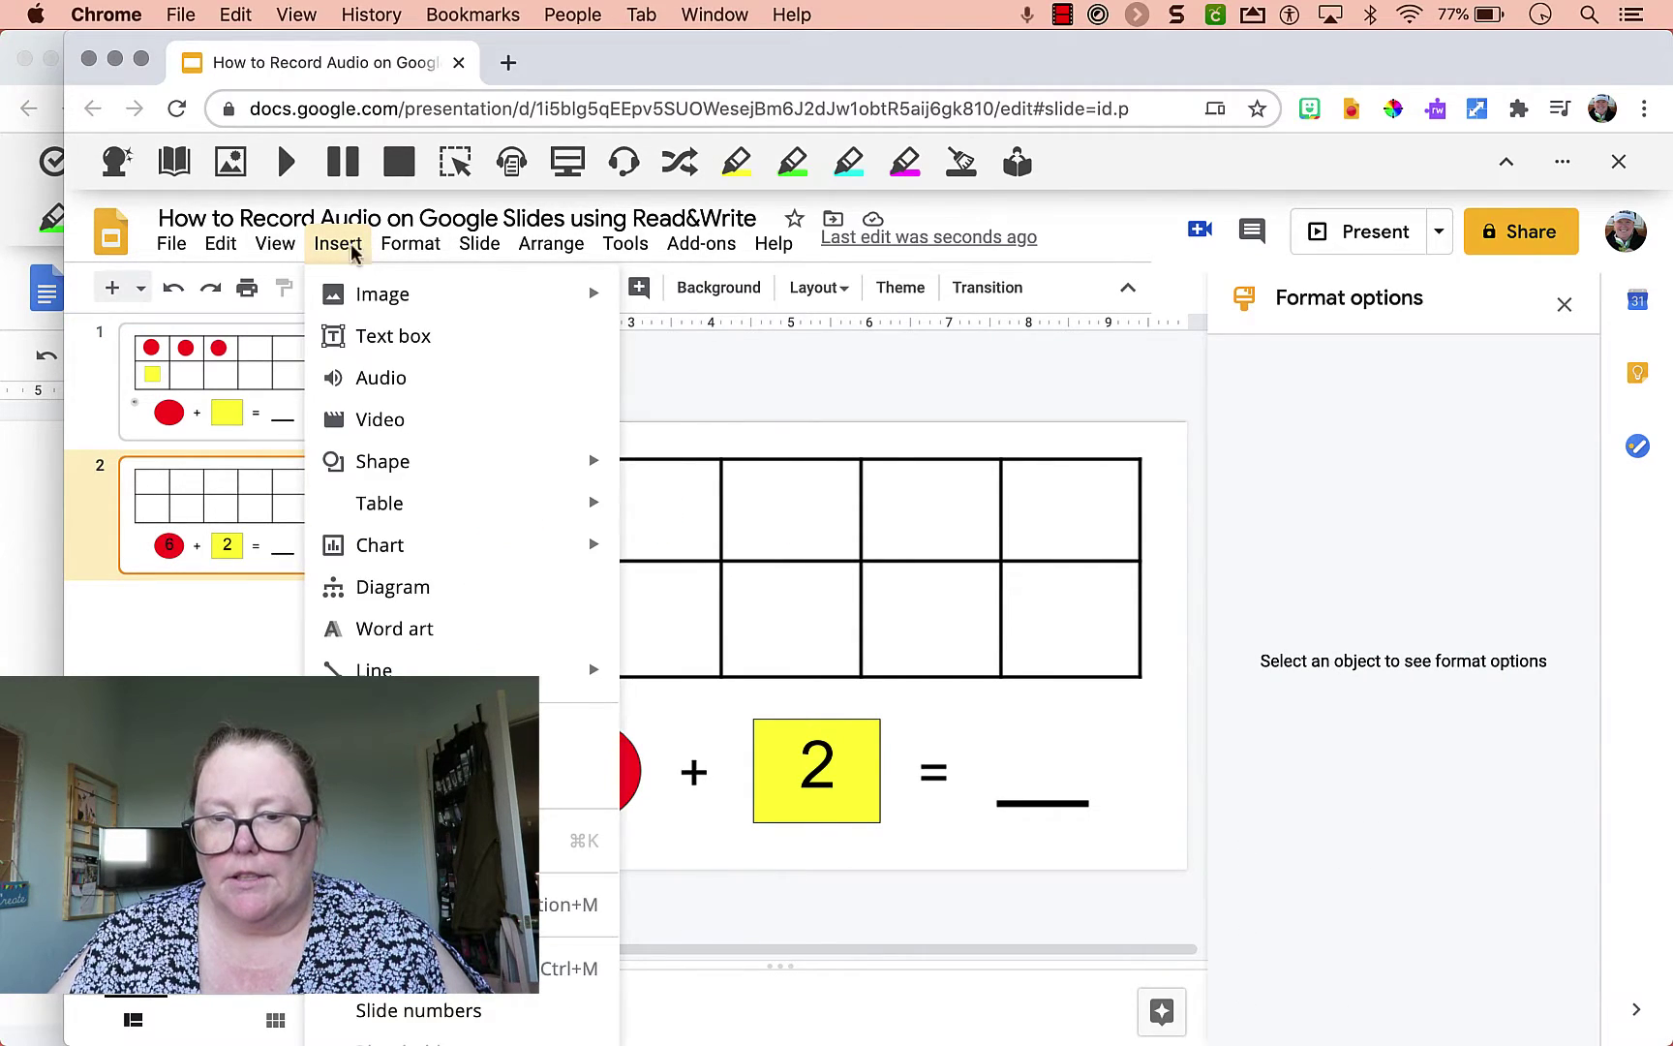
pyautogui.click(372, 378)
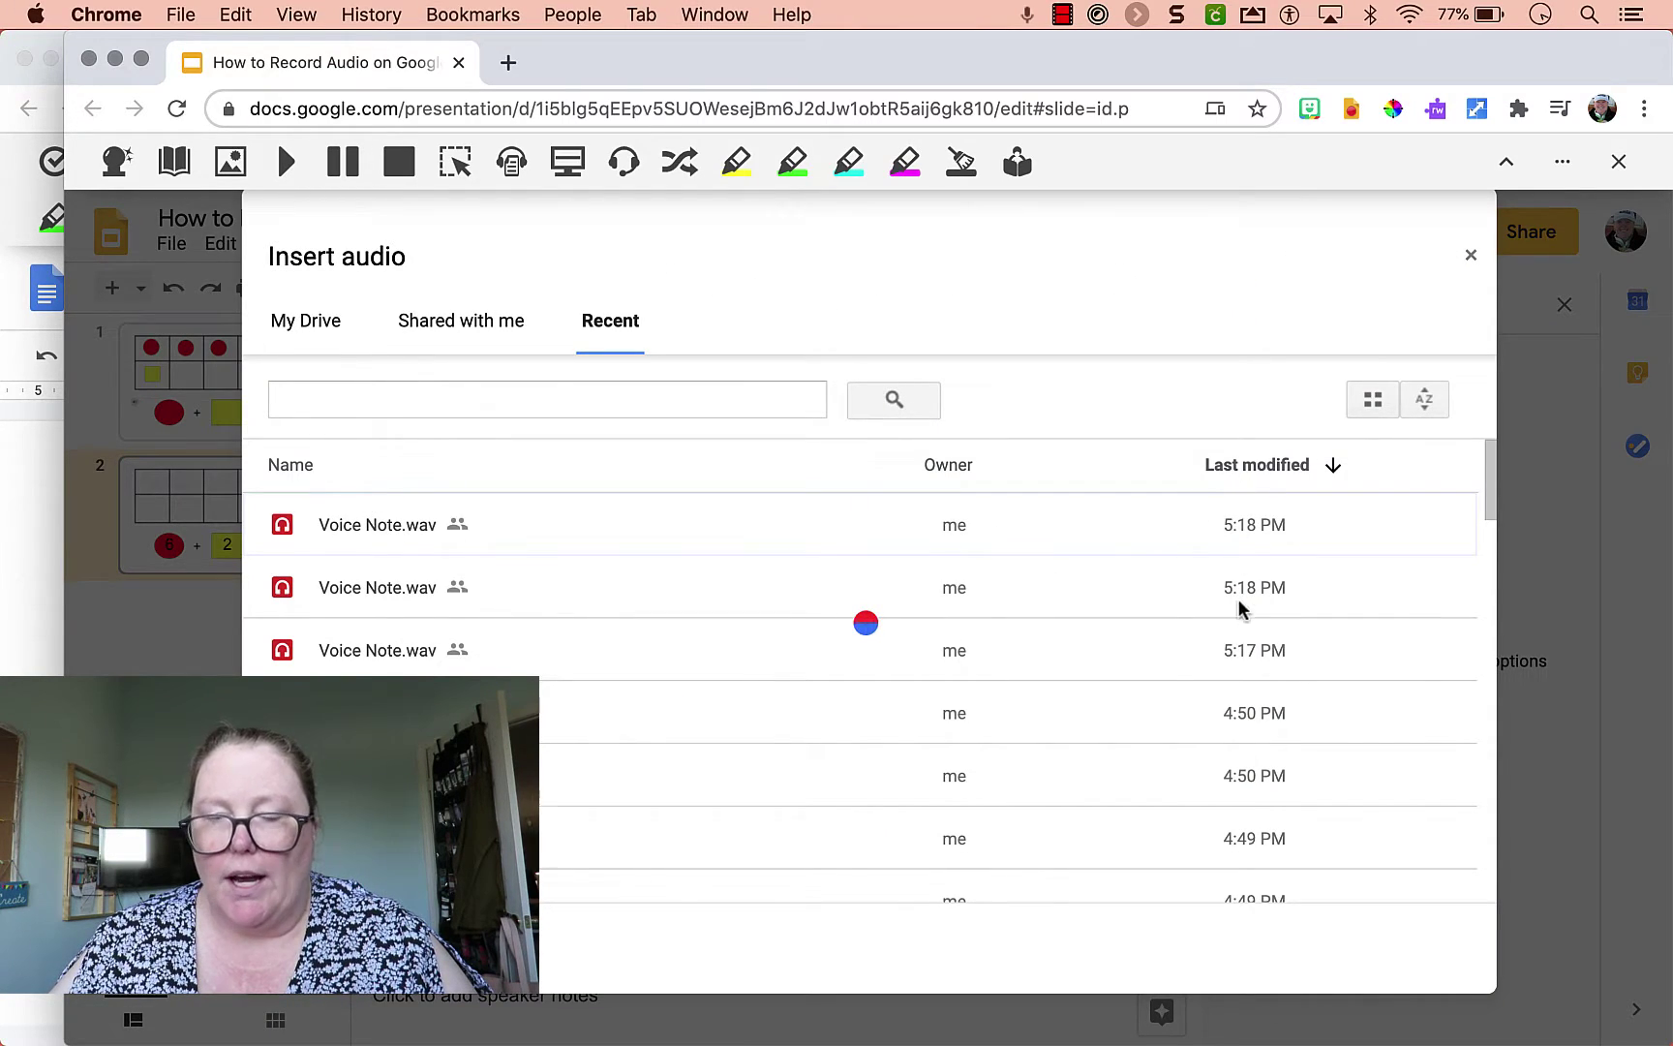
pyautogui.click(1371, 405)
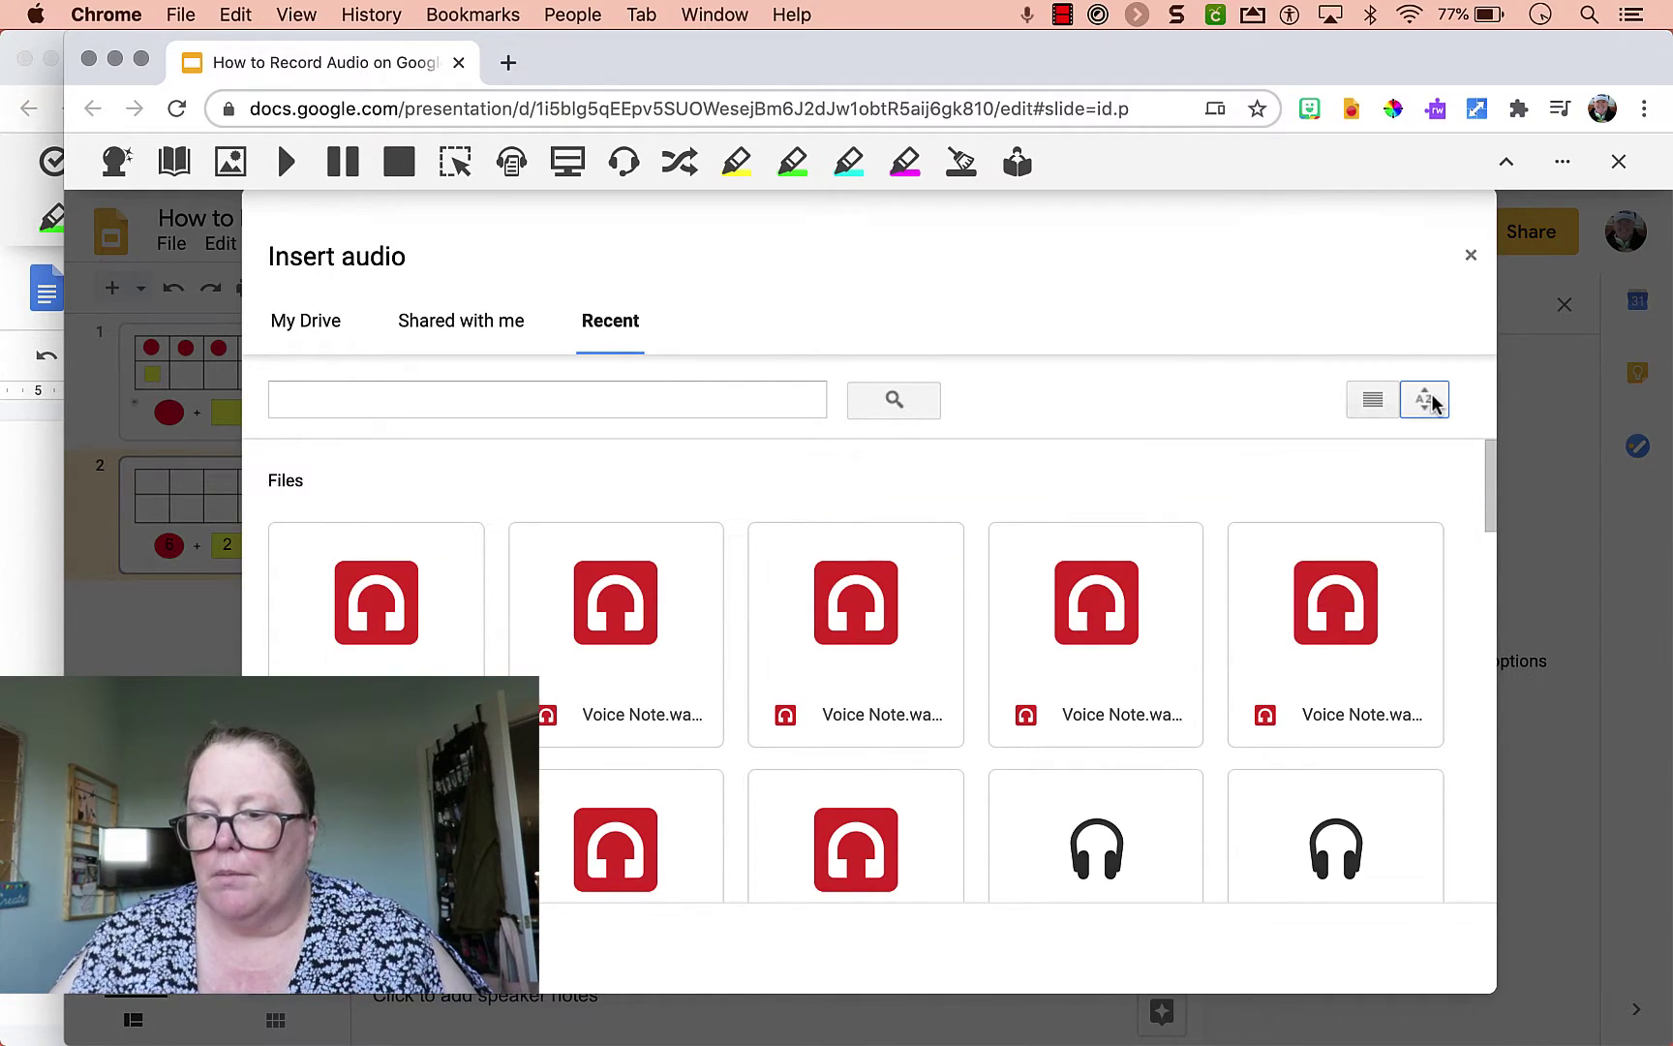
pyautogui.click(1371, 399)
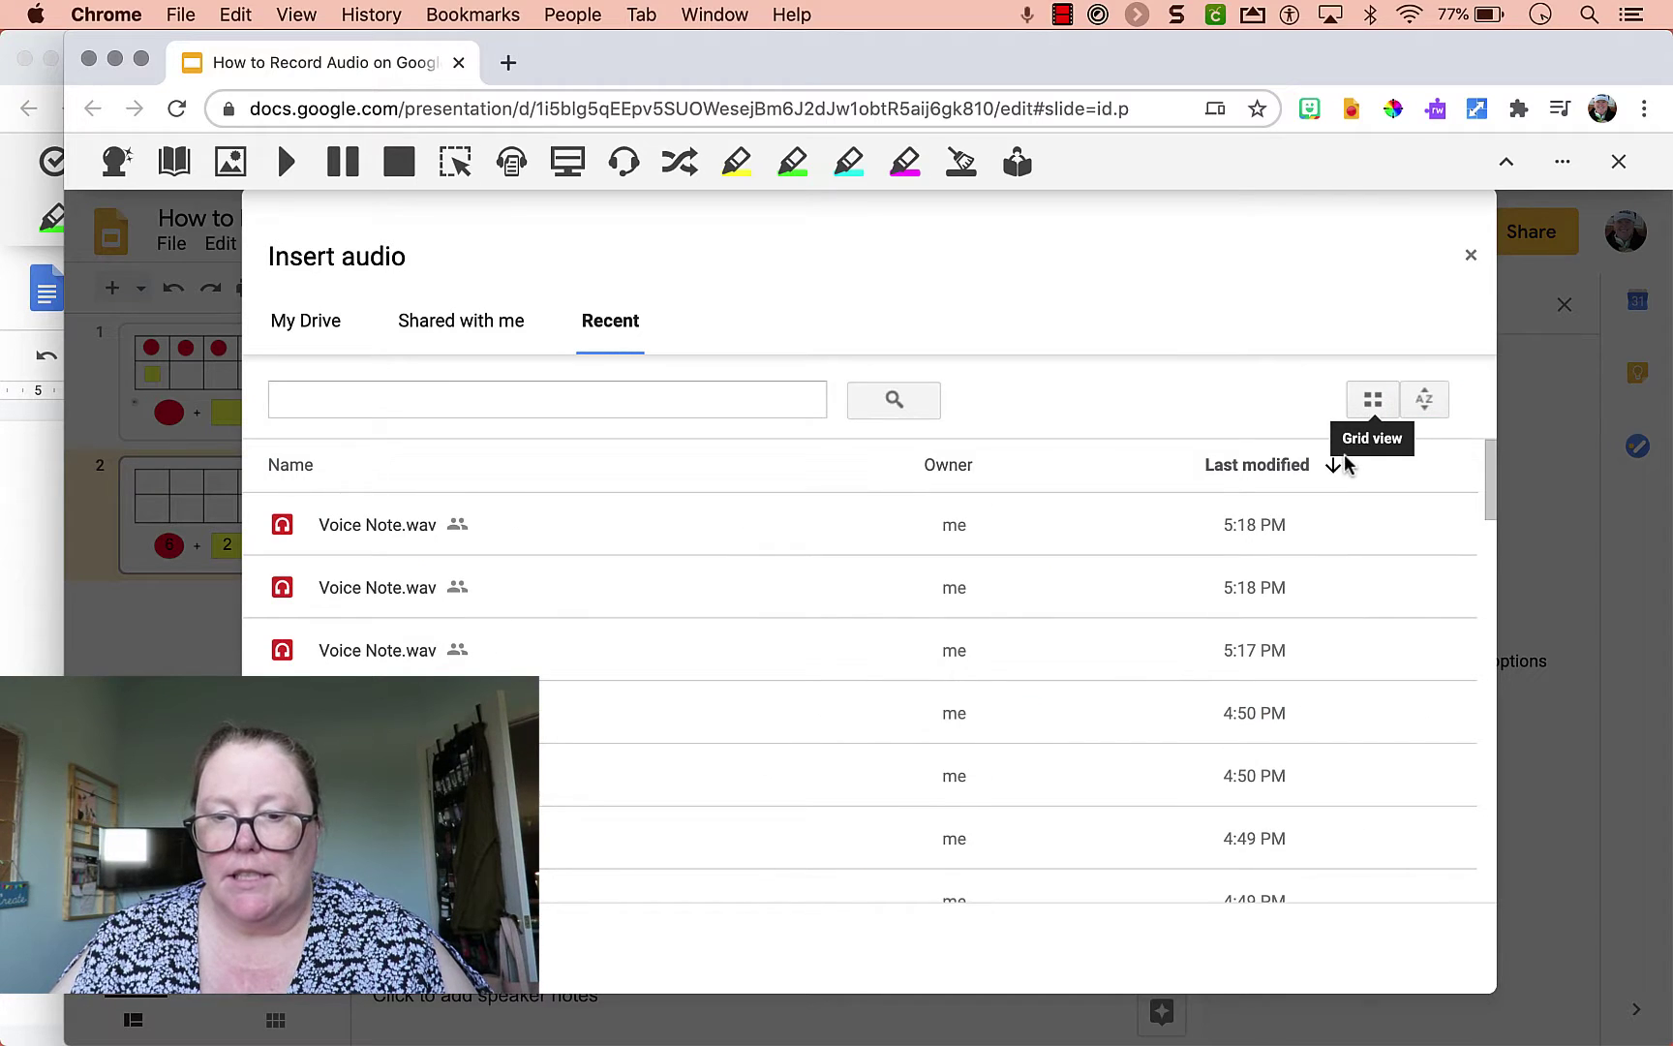
pyautogui.click(372, 525)
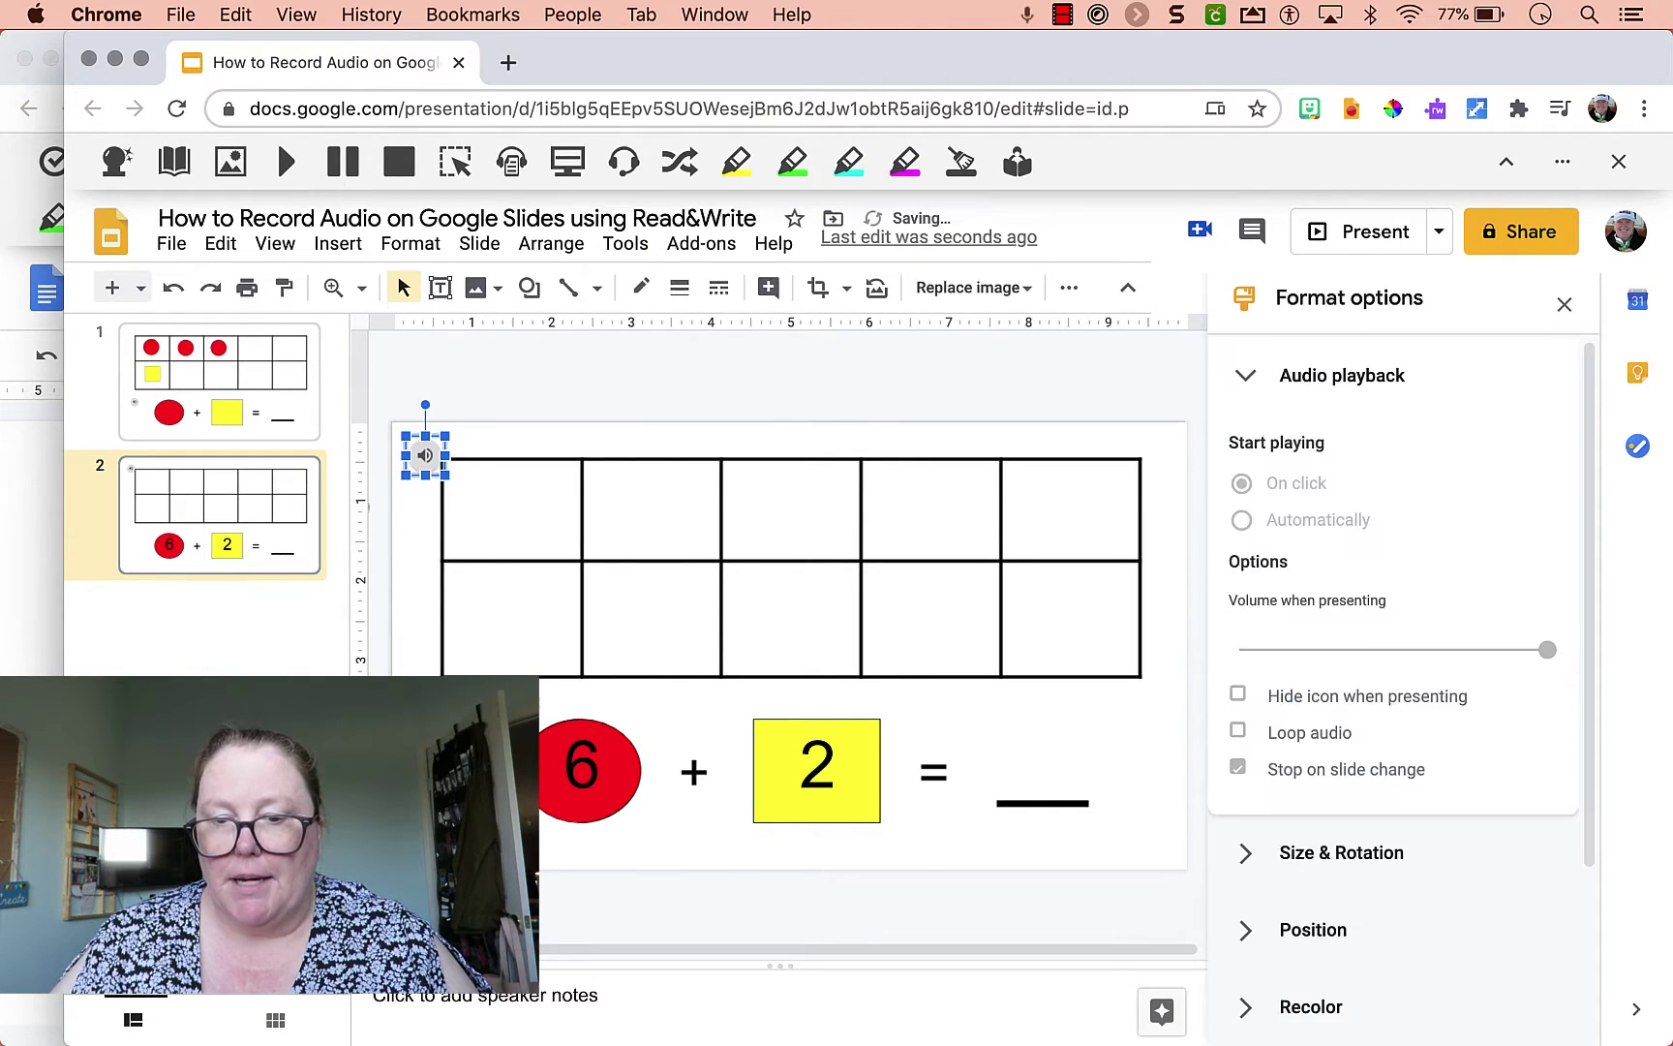
pyautogui.moveTo(429, 459); pyautogui.dragTo(438, 716)
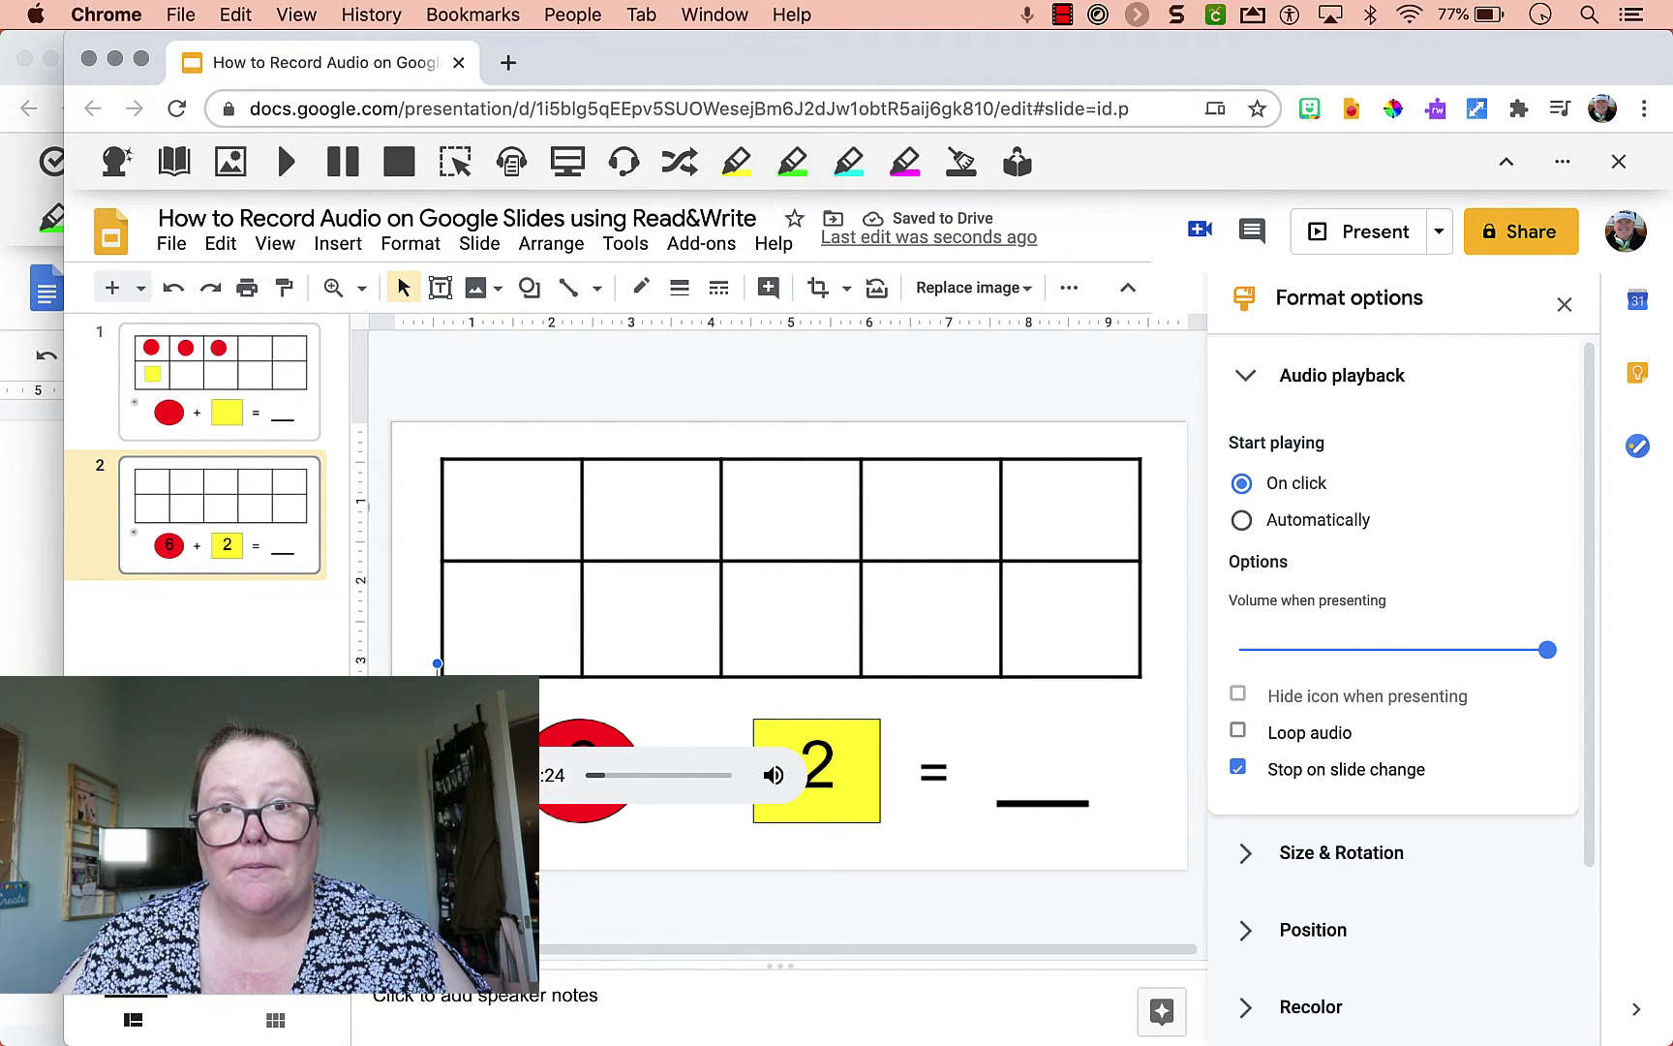
pyautogui.press('Escape')
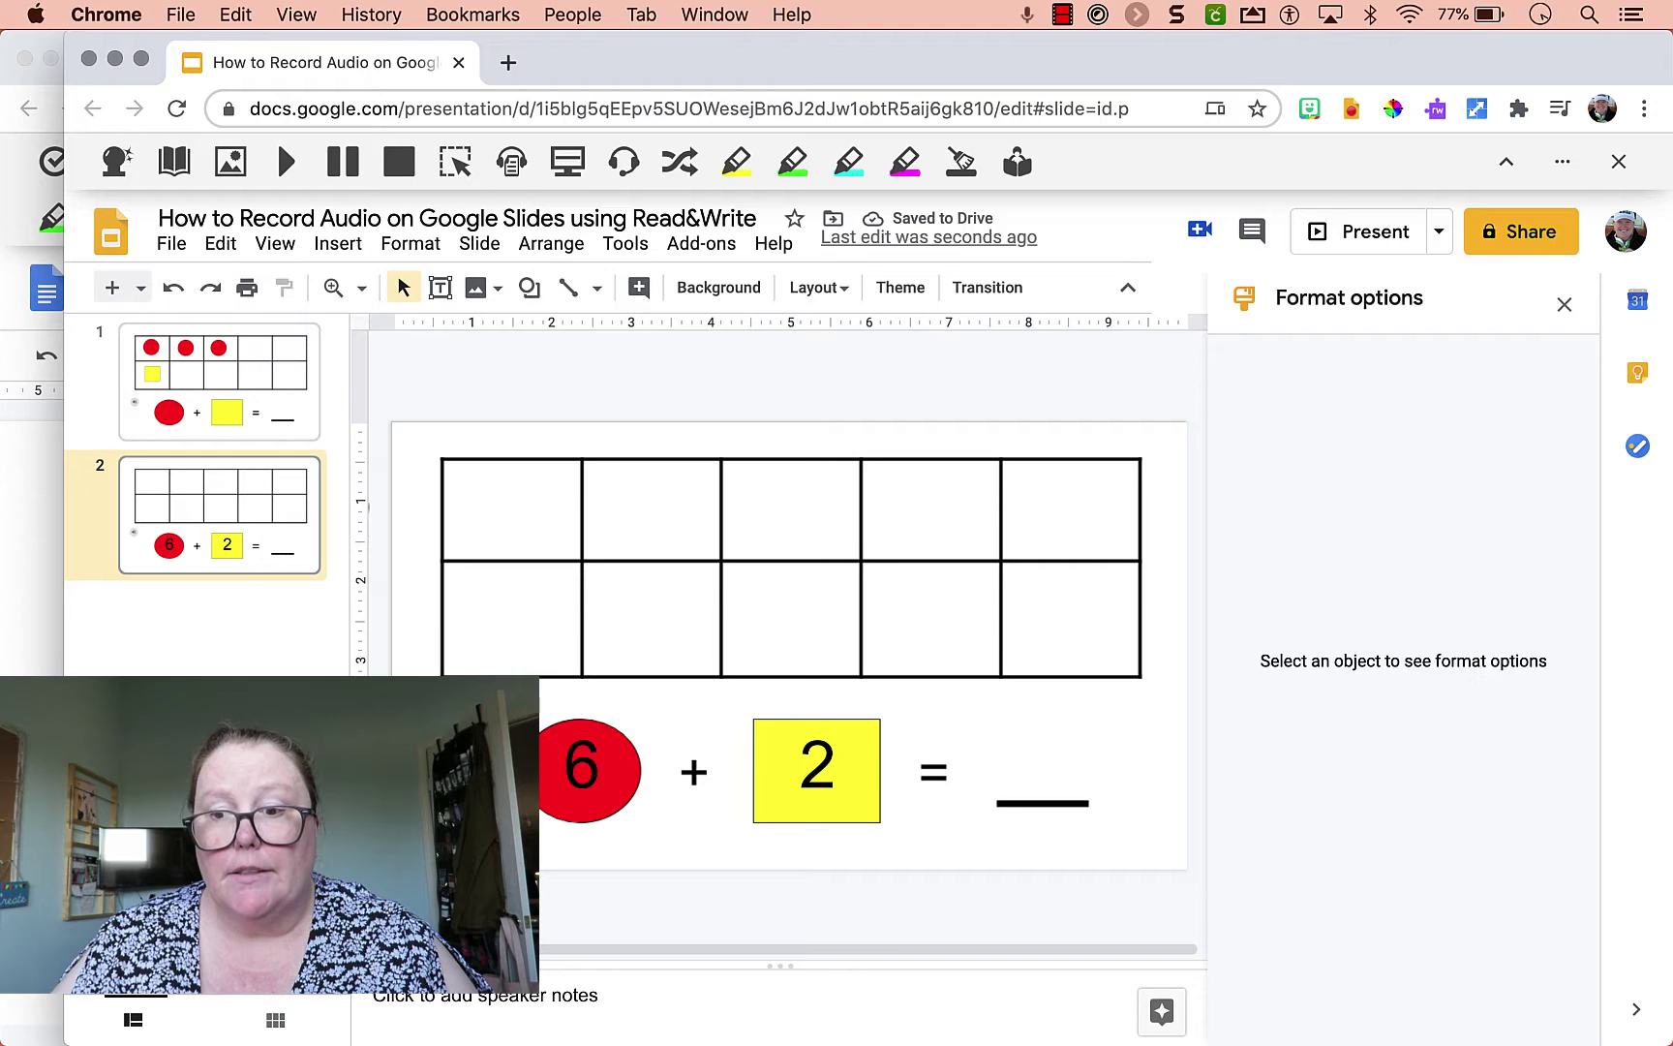